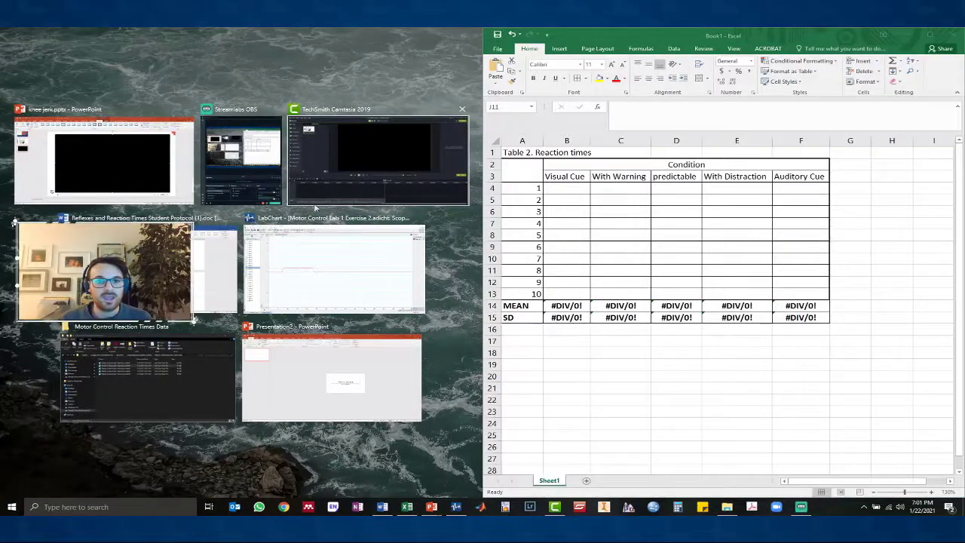
Step: Open the Reflexes and Reaction Times protocol beside the workbook and go to its Table 2. Reaction Times
{"action": "left_click", "coordinate": [204, 269]}
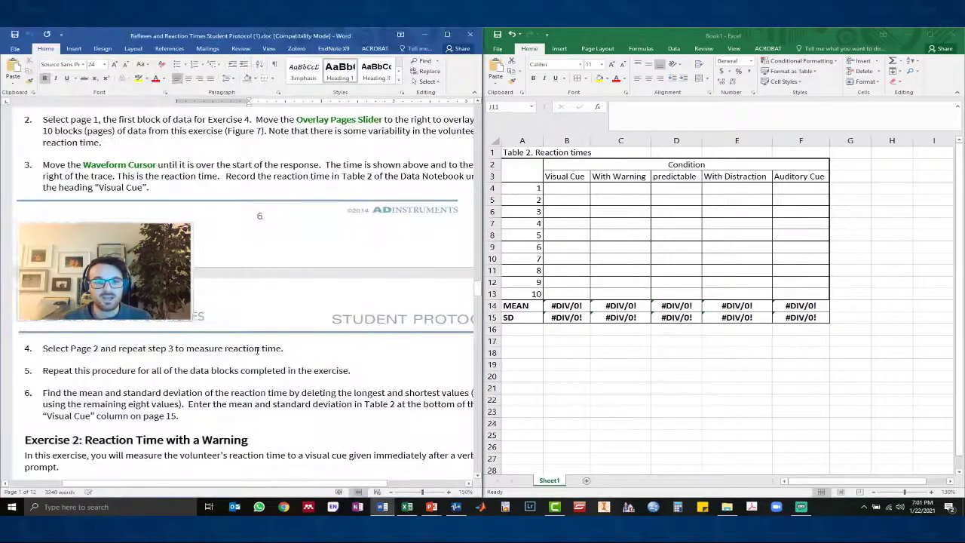
{"action": "scroll", "coordinate": [275, 318], "scroll_direction": "down", "scroll_amount": 6}
{"action": "scroll", "coordinate": [275, 317], "scroll_direction": "down", "scroll_amount": 6}
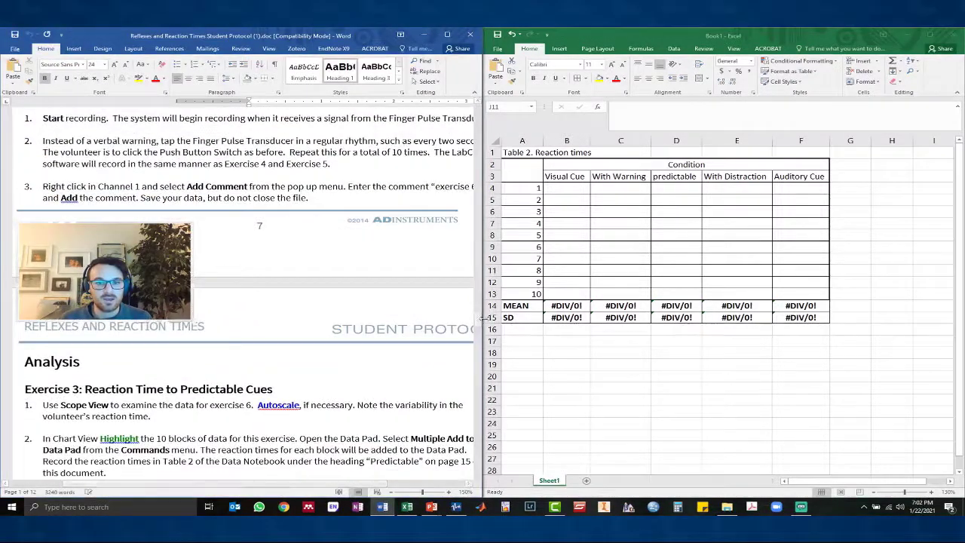
{"action": "left_click_drag", "start_coordinate": [478, 322], "coordinate": [470, 423]}
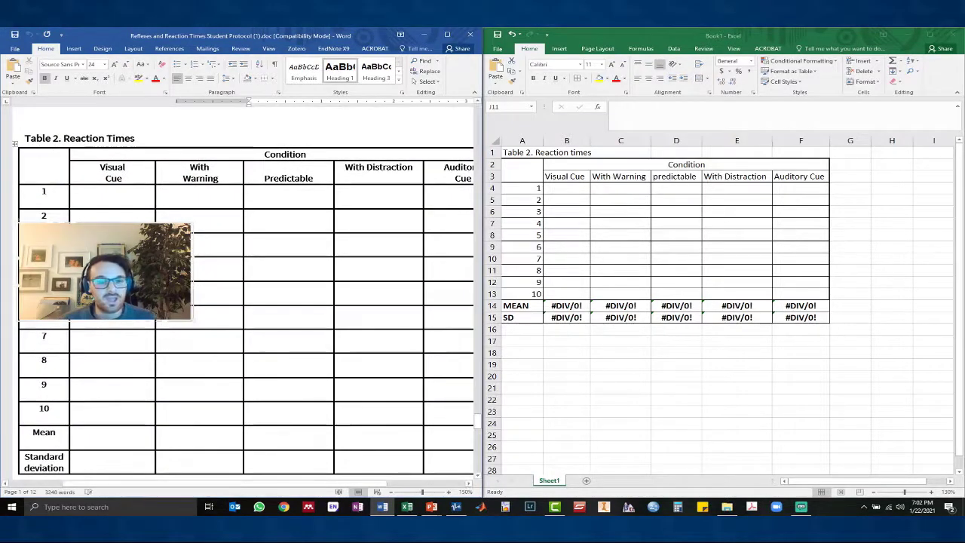
Step: Review the worksheet's condition headings from Visual Cue to Auditory Cue against the protocol's table
{"action": "left_click", "coordinate": [559, 190]}
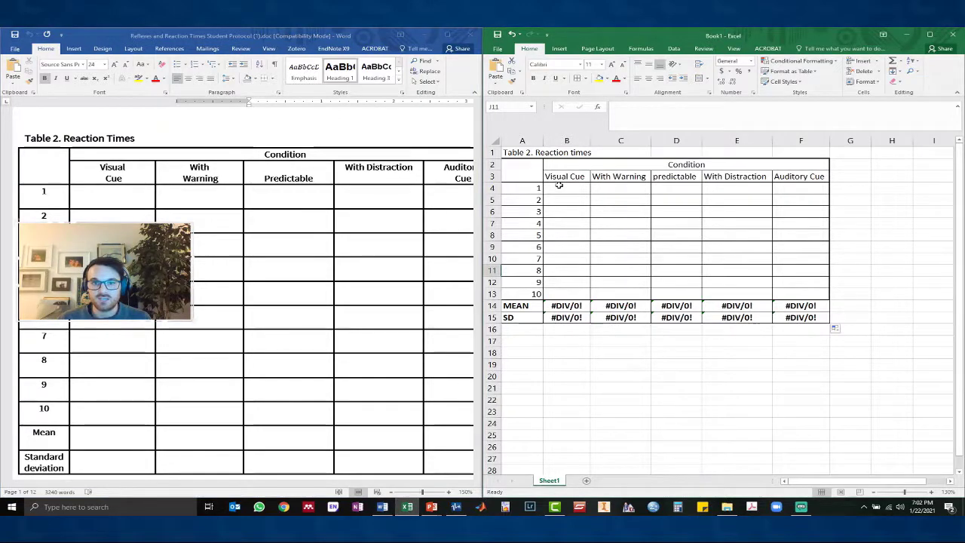
{"action": "left_click", "coordinate": [634, 177]}
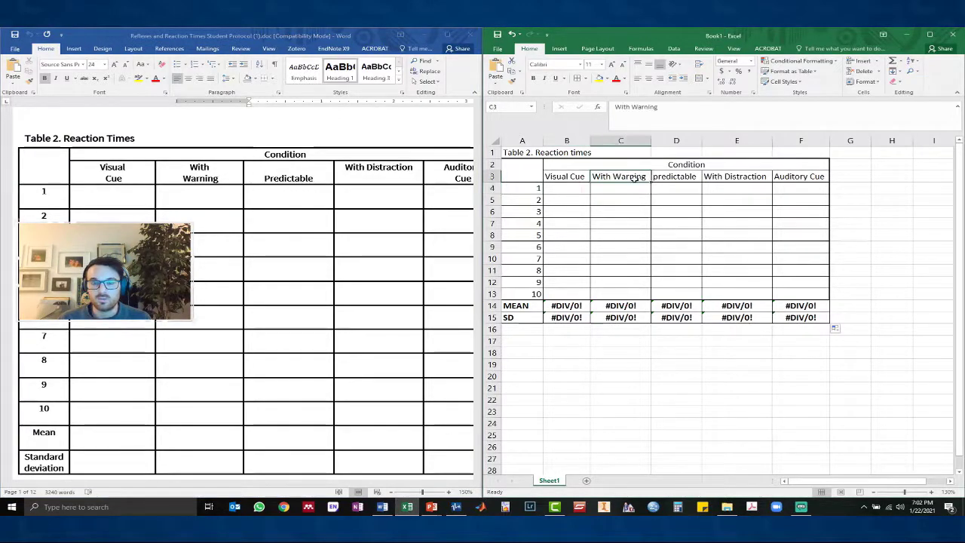
{"action": "left_click", "coordinate": [671, 178]}
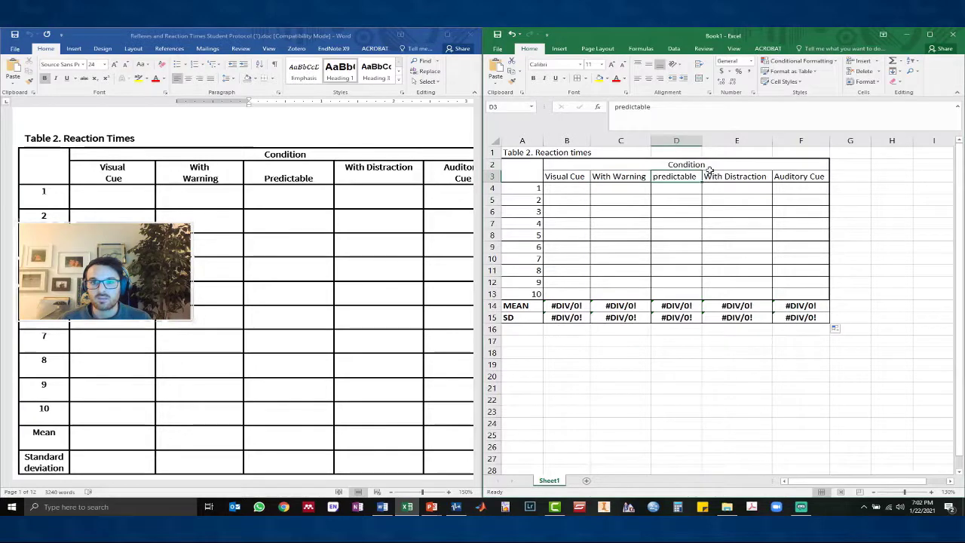
{"action": "left_click", "coordinate": [706, 178]}
{"action": "left_click", "coordinate": [806, 181]}
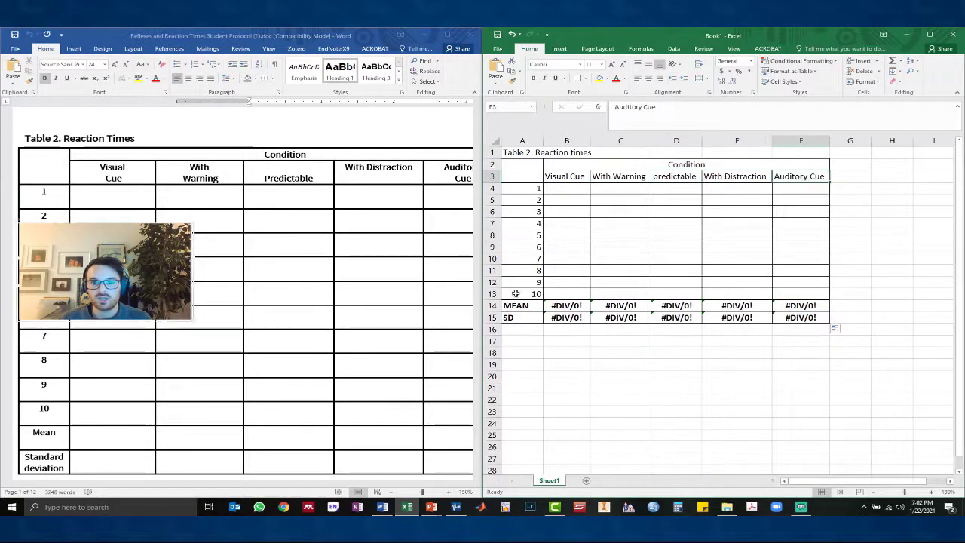
Step: Inspect the Visual Cue mean formula, and clear the MEAN and SD cells C14:F15 of the other four conditions
{"action": "double_click", "coordinate": [569, 307]}
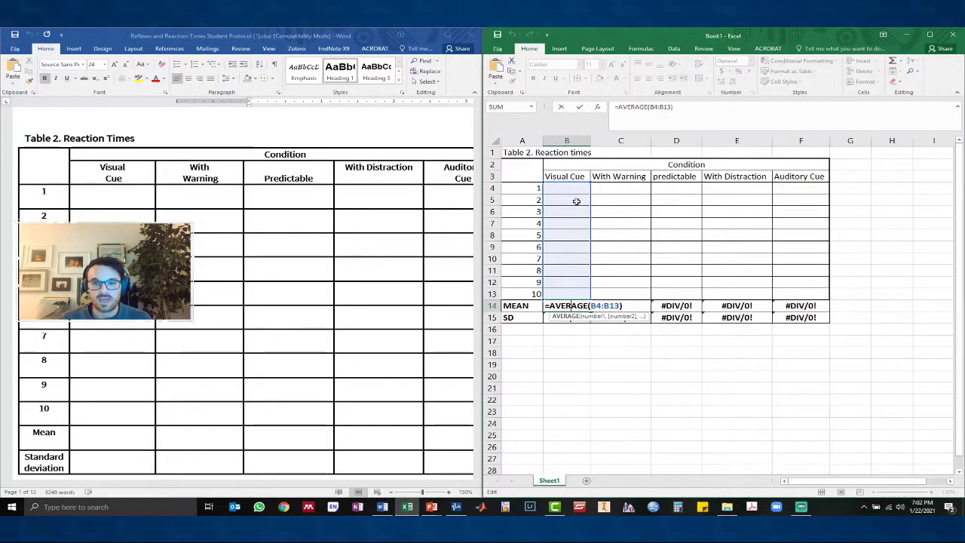
{"action": "key", "text": "Return"}
{"action": "left_click_drag", "start_coordinate": [629, 307], "coordinate": [782, 322]}
{"action": "key", "text": "Delete"}
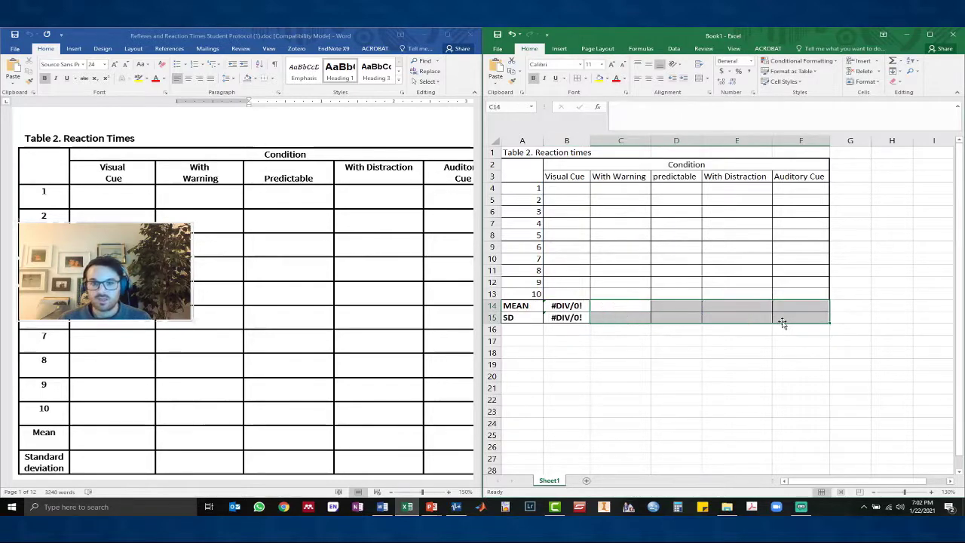
Step: Fill the AVERAGE formula from B14 across the MEAN row to F14
{"action": "left_click", "coordinate": [567, 307]}
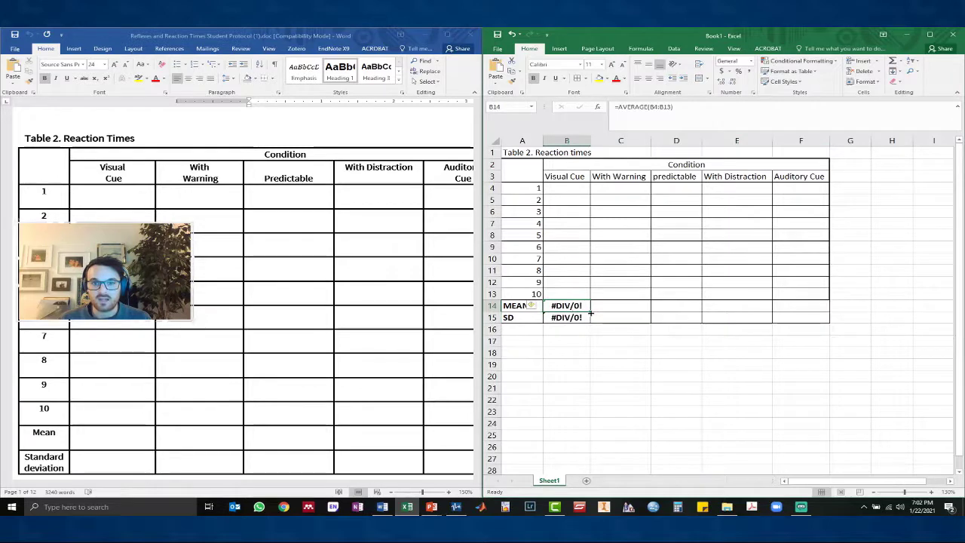
{"action": "left_click_drag", "start_coordinate": [591, 311], "coordinate": [850, 306]}
{"action": "left_click", "coordinate": [811, 386]}
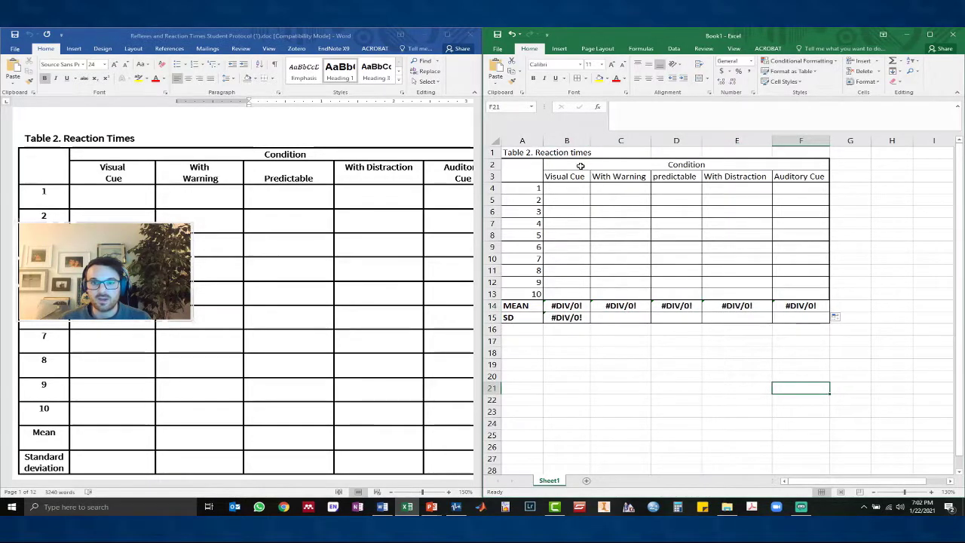
Step: Check the range used by the mean formulas in B14, C14 and D14 without changing them
{"action": "left_click", "coordinate": [564, 305]}
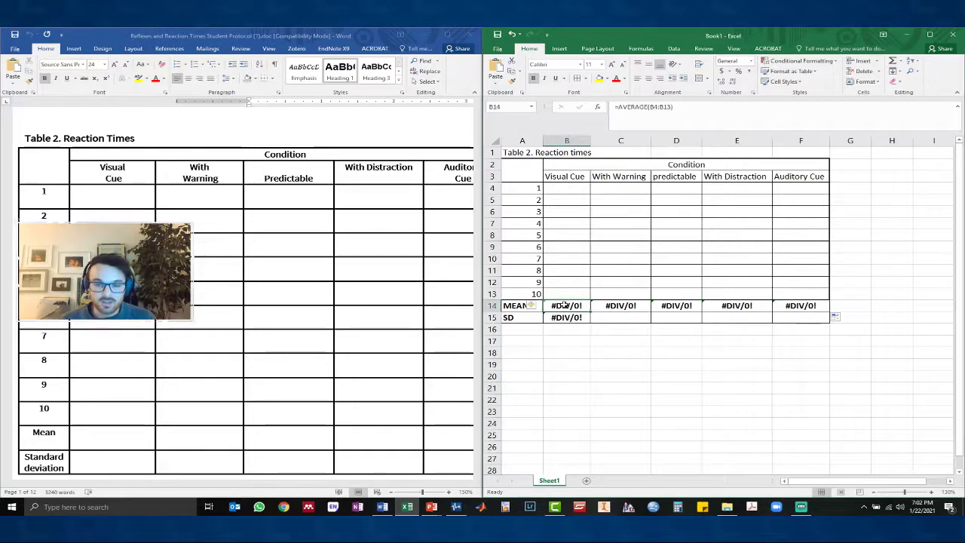
{"action": "left_click", "coordinate": [613, 305]}
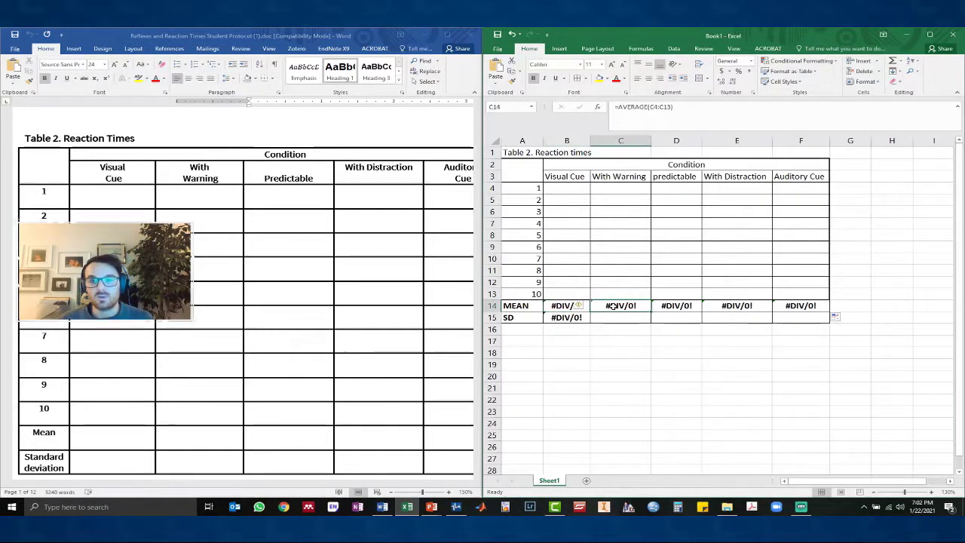
{"action": "double_click", "coordinate": [613, 305]}
{"action": "left_click", "coordinate": [685, 306]}
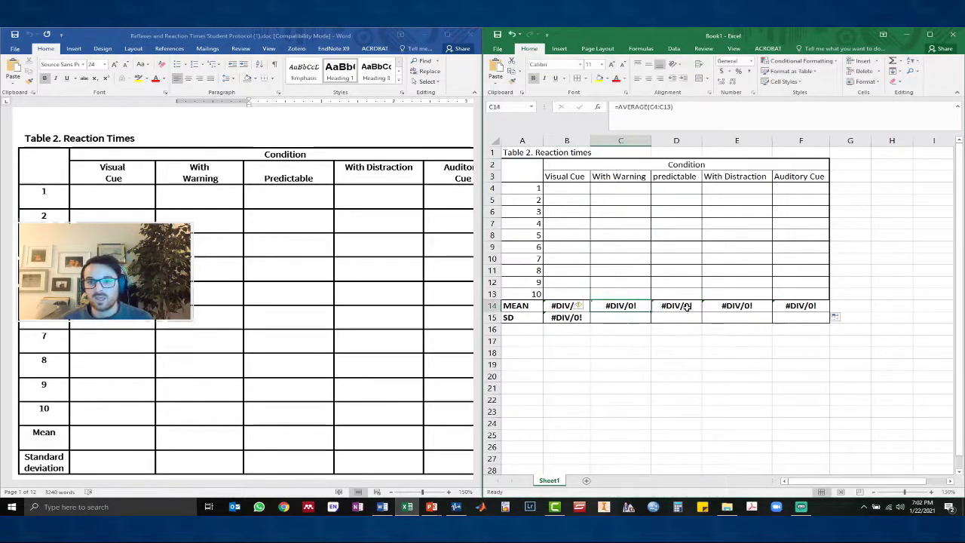
{"action": "double_click", "coordinate": [685, 307]}
{"action": "left_click", "coordinate": [658, 321]}
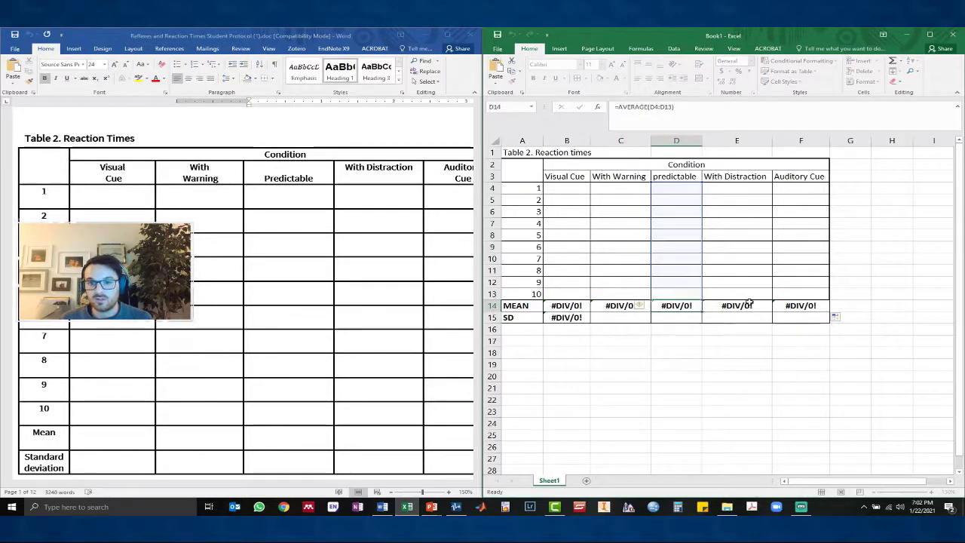
Step: Inspect the STDEV.S formula in B15 and fill it across the SD row to F15
{"action": "left_click", "coordinate": [571, 317]}
{"action": "double_click", "coordinate": [572, 318]}
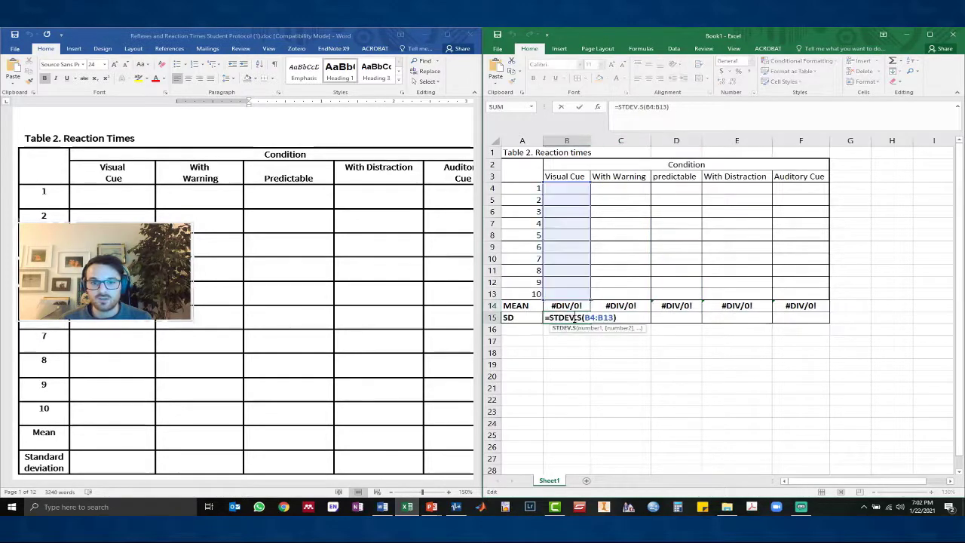
{"action": "left_click_drag", "start_coordinate": [582, 318], "coordinate": [550, 317]}
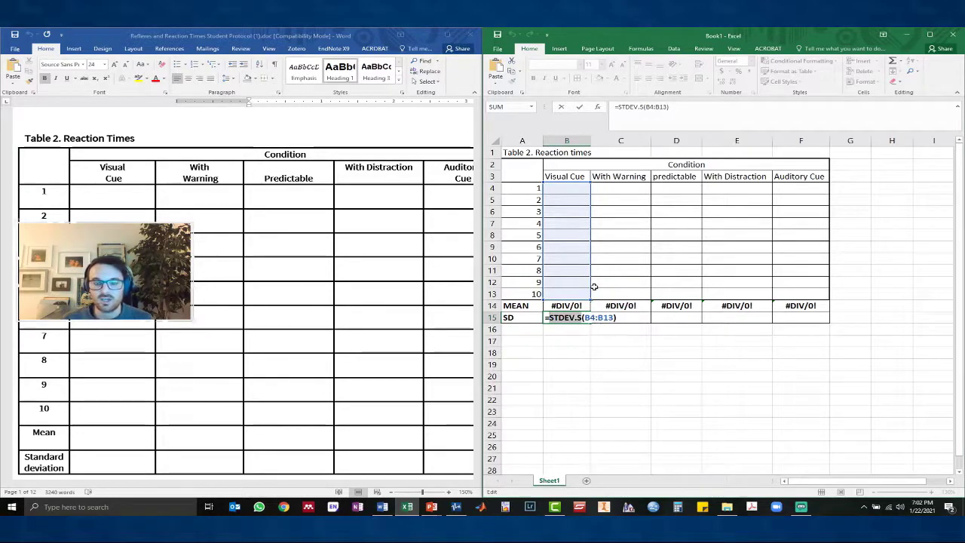
{"action": "key", "text": "ctrl+Return"}
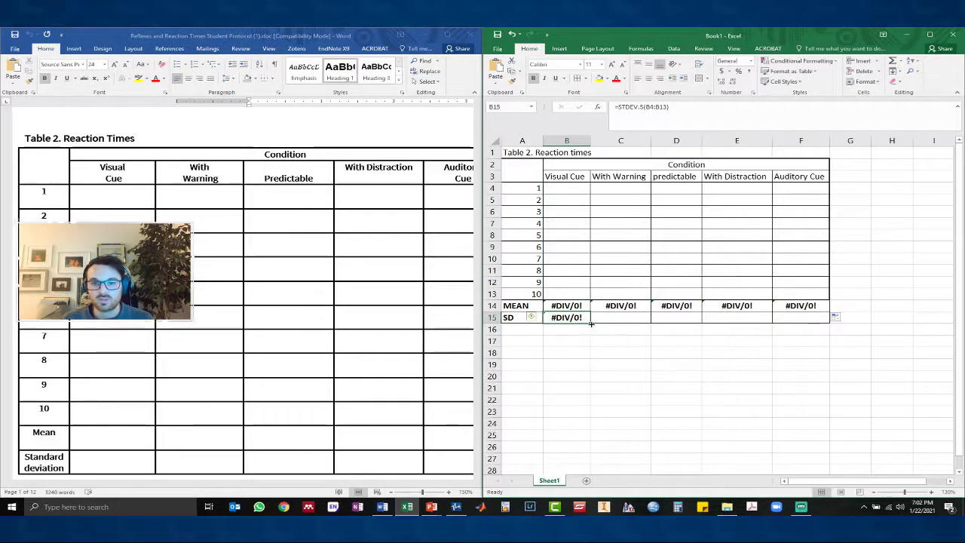
{"action": "left_click_drag", "start_coordinate": [592, 323], "coordinate": [805, 318]}
{"action": "left_click", "coordinate": [752, 376]}
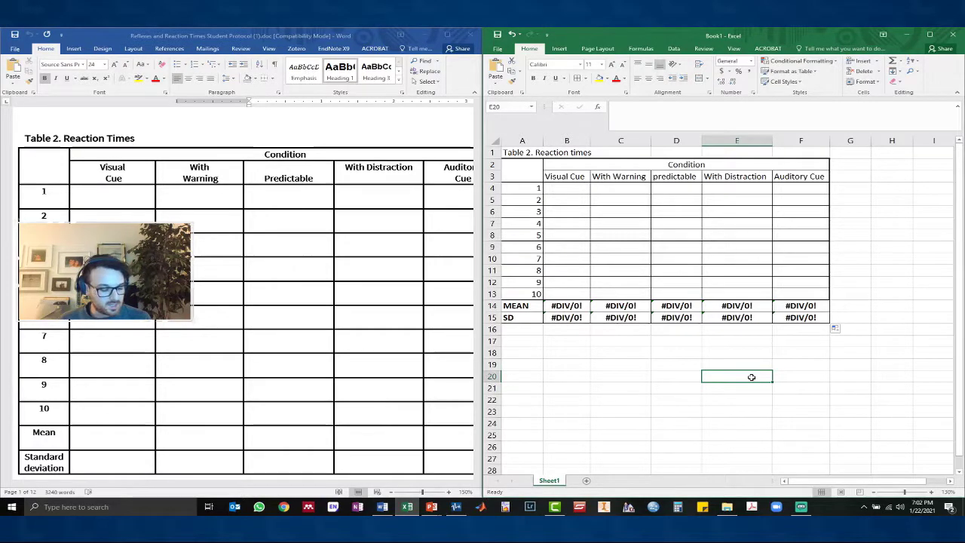
Step: Show the formulas in all cells and examine the AVERAGE and STDEV.S ranges of every condition
{"action": "key", "text": "ctrl+grave"}
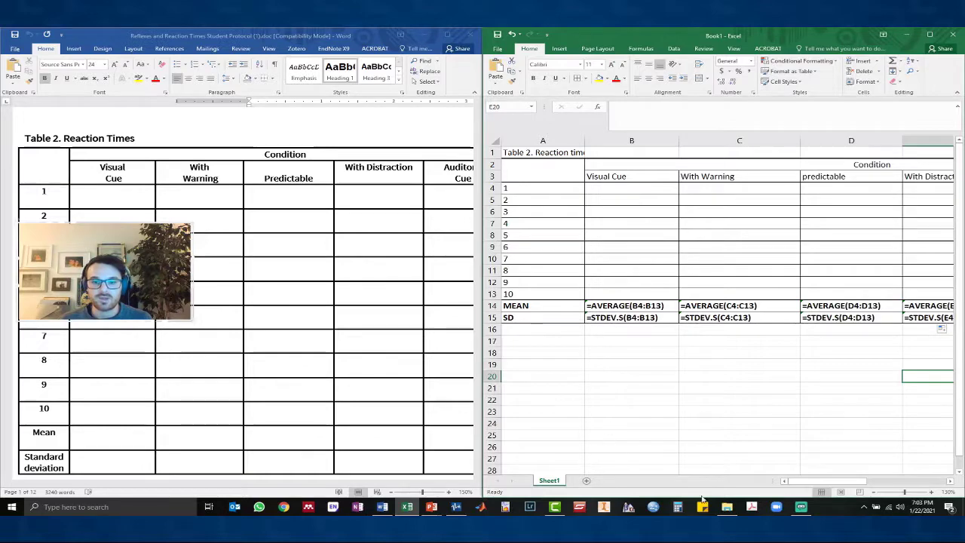
{"action": "scroll", "coordinate": [776, 335], "scroll_direction": "right", "scroll_amount": 2}
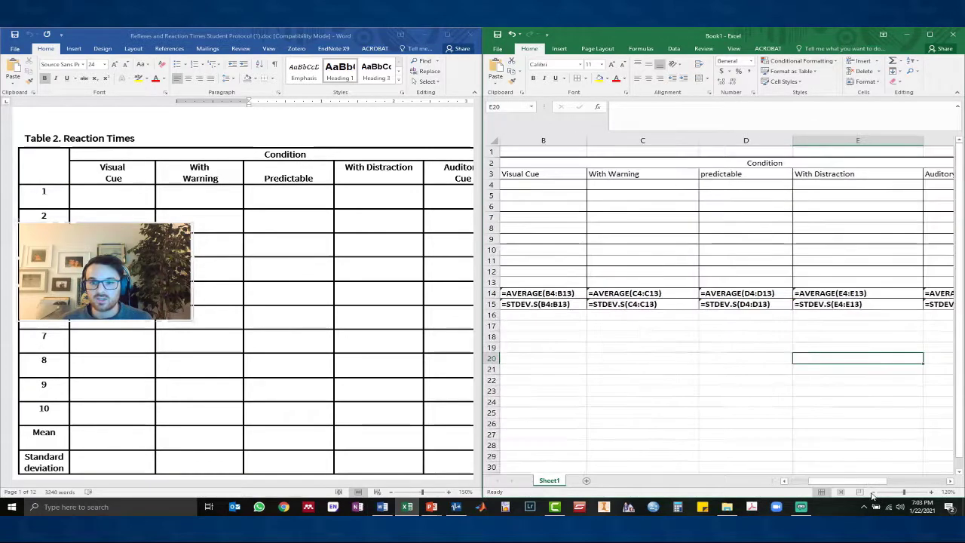
{"action": "scroll", "coordinate": [776, 335], "scroll_direction": "down", "scroll_amount": 2}
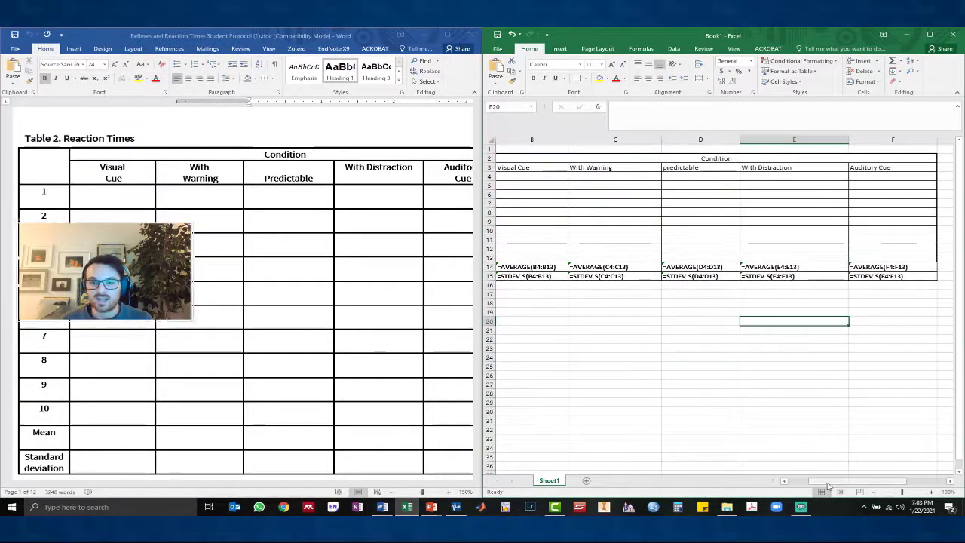
{"action": "left_click_drag", "start_coordinate": [830, 481], "coordinate": [791, 483]}
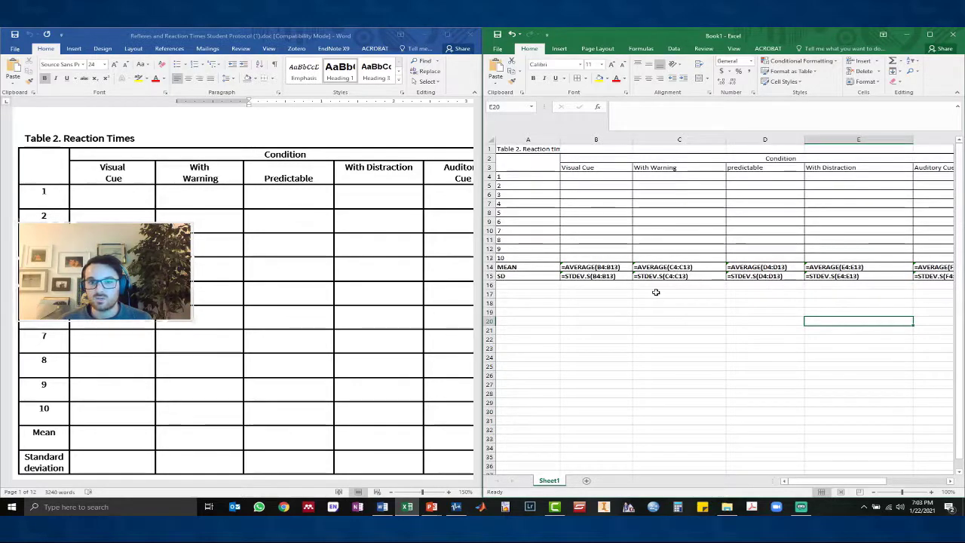
{"action": "left_click", "coordinate": [579, 268]}
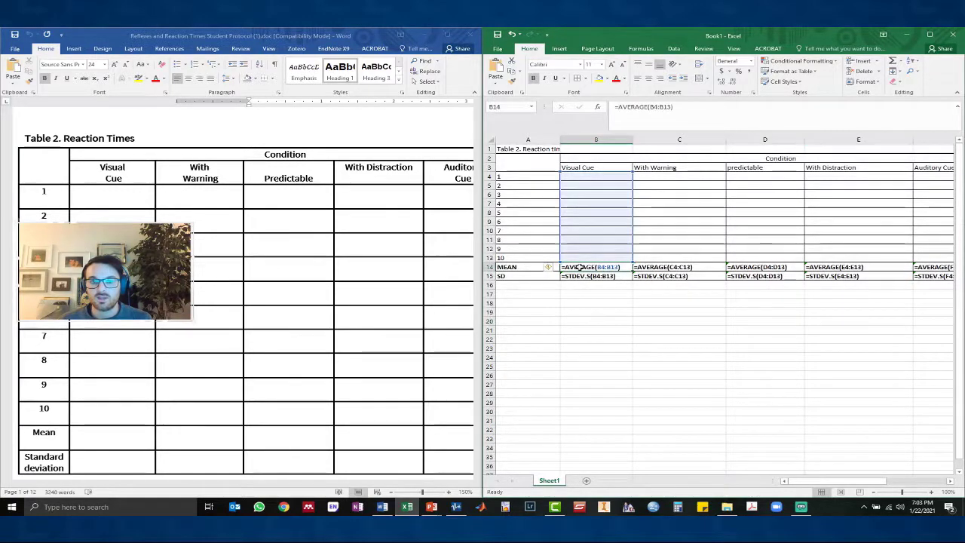
{"action": "left_click", "coordinate": [594, 329]}
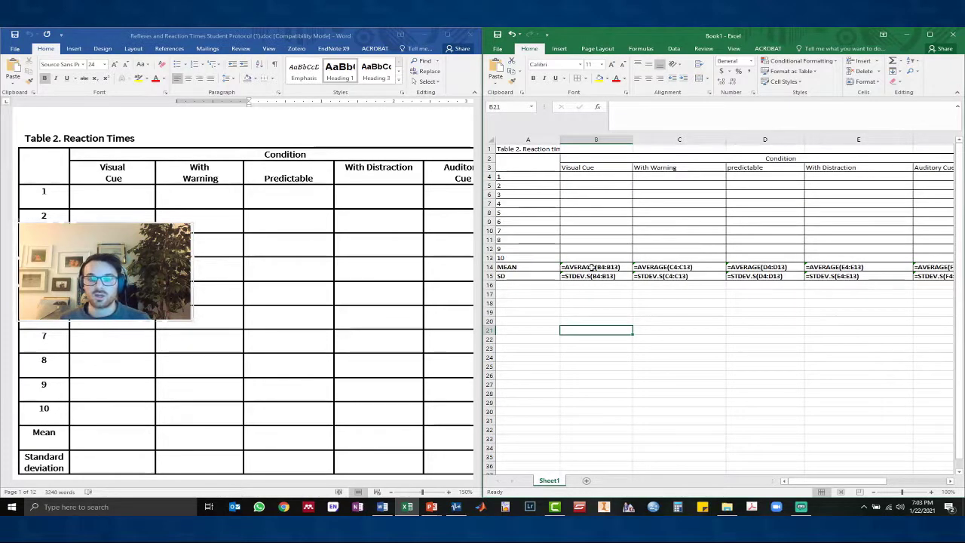
Step: Switch the sheet back to showing results instead of formulas and enlarge it to 140% zoom
{"action": "left_click", "coordinate": [577, 313]}
{"action": "key", "text": "ctrl+grave"}
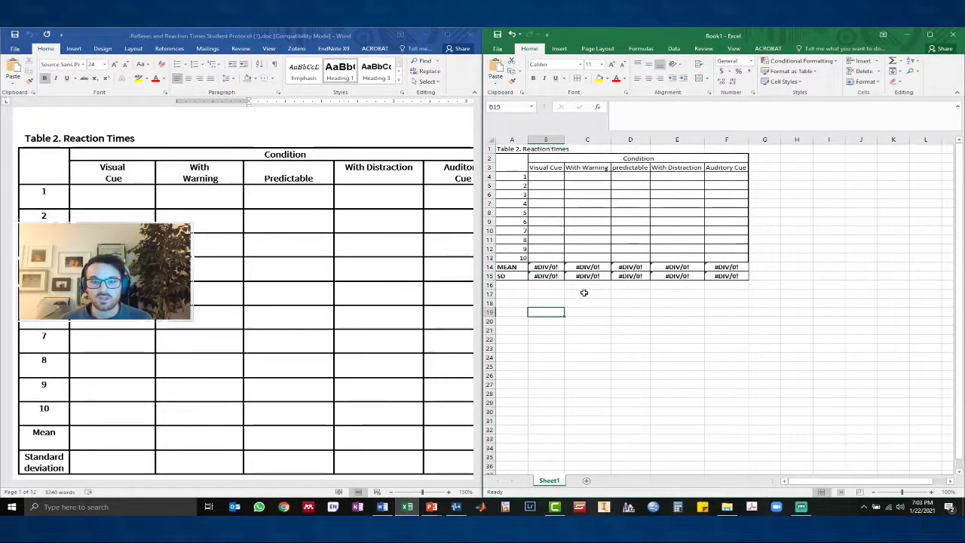
{"action": "left_click", "coordinate": [932, 492]}
{"action": "left_click", "coordinate": [931, 491]}
{"action": "left_click", "coordinate": [931, 492]}
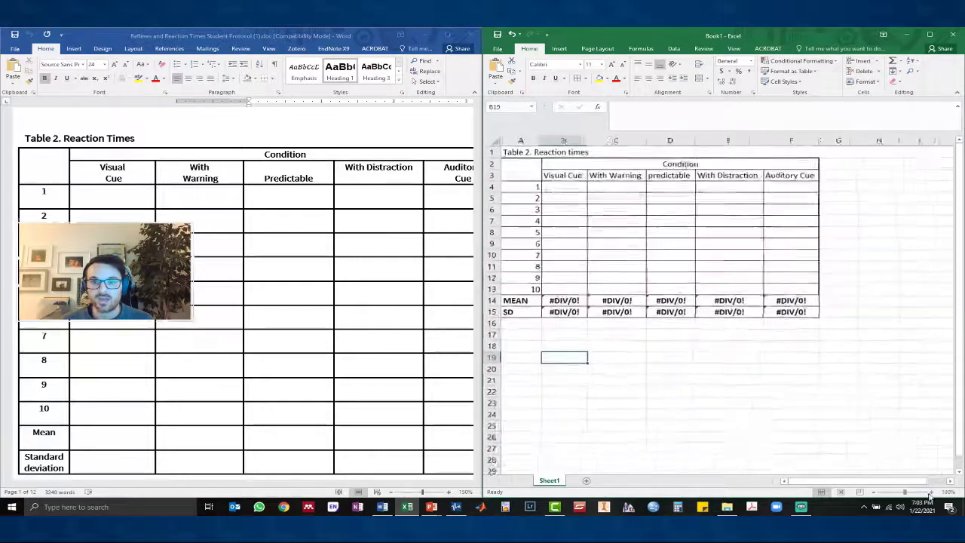
{"action": "left_click", "coordinate": [931, 491]}
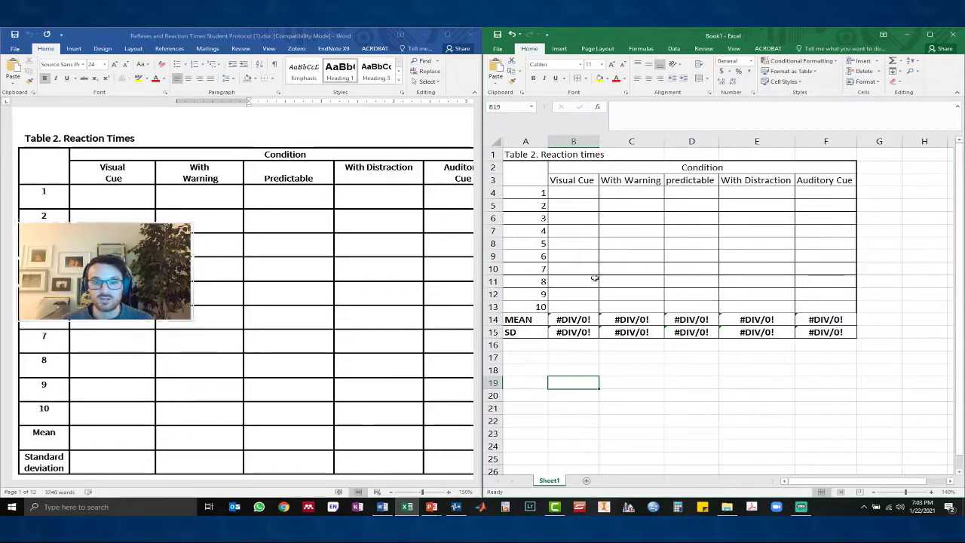
Step: Snap the workbook to the other half of the screen and insert two blank rows above the Table 2 title
{"action": "left_click_drag", "start_coordinate": [802, 36], "coordinate": [2, 154]}
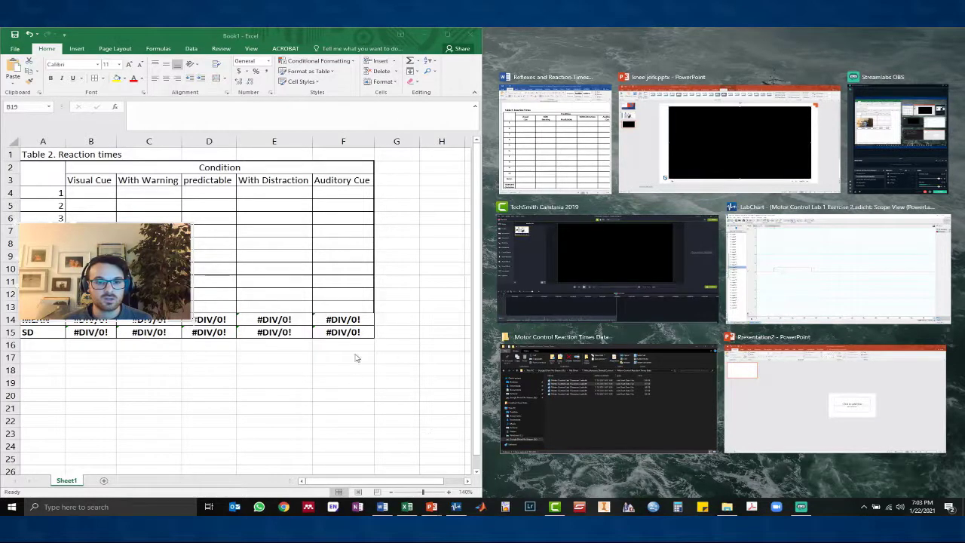
{"action": "left_click", "coordinate": [8, 156]}
{"action": "left_click", "coordinate": [10, 155]}
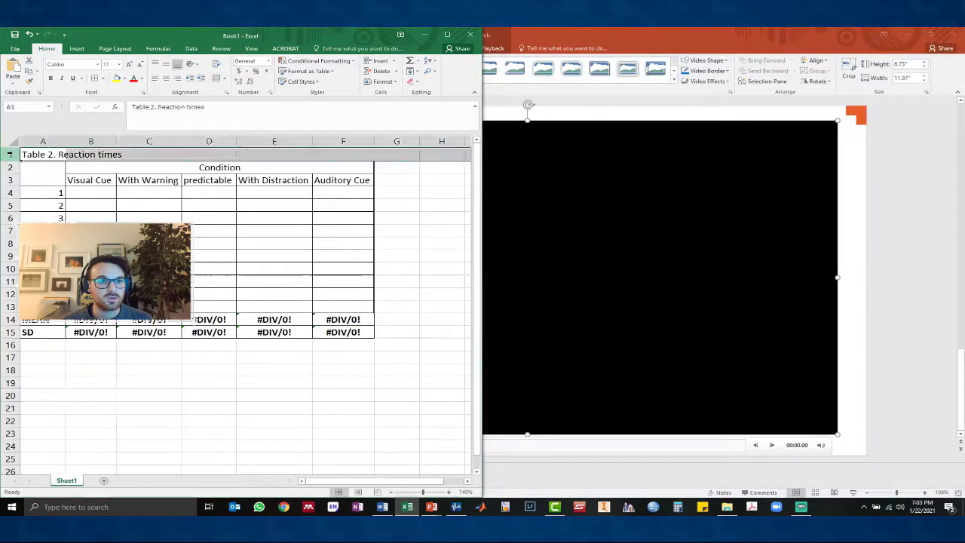
{"action": "right_click", "coordinate": [10, 155]}
{"action": "left_click", "coordinate": [37, 216]}
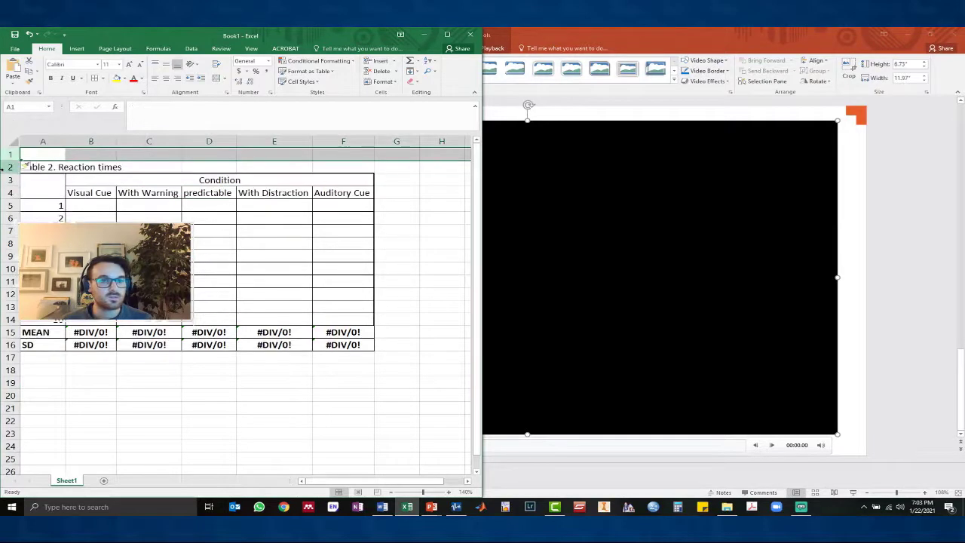
{"action": "right_click", "coordinate": [11, 154]}
{"action": "left_click", "coordinate": [39, 216]}
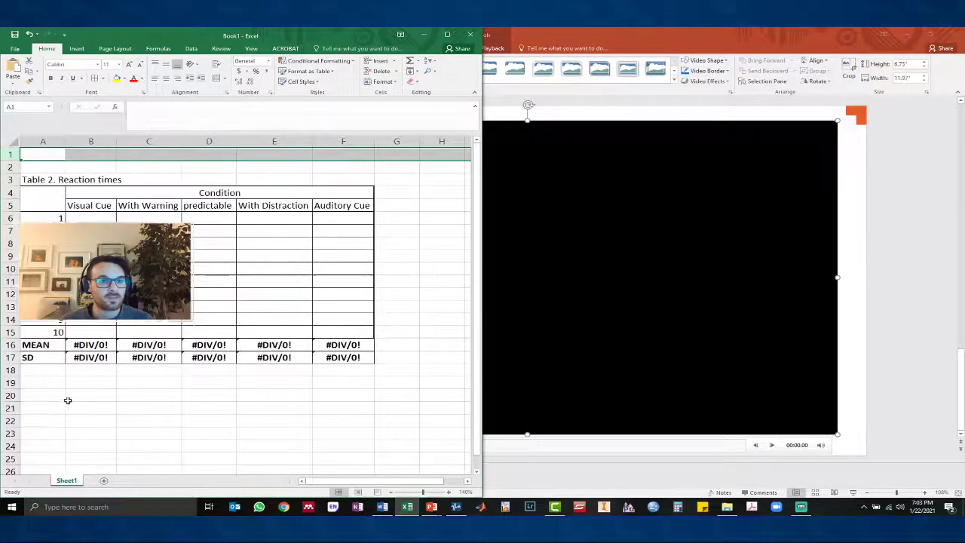
Step: Copy the empty rows 20 to 25 and insert them above row 1 to push the table further down
{"action": "left_click_drag", "start_coordinate": [9, 396], "coordinate": [12, 460]}
{"action": "key", "text": "ctrl+c"}
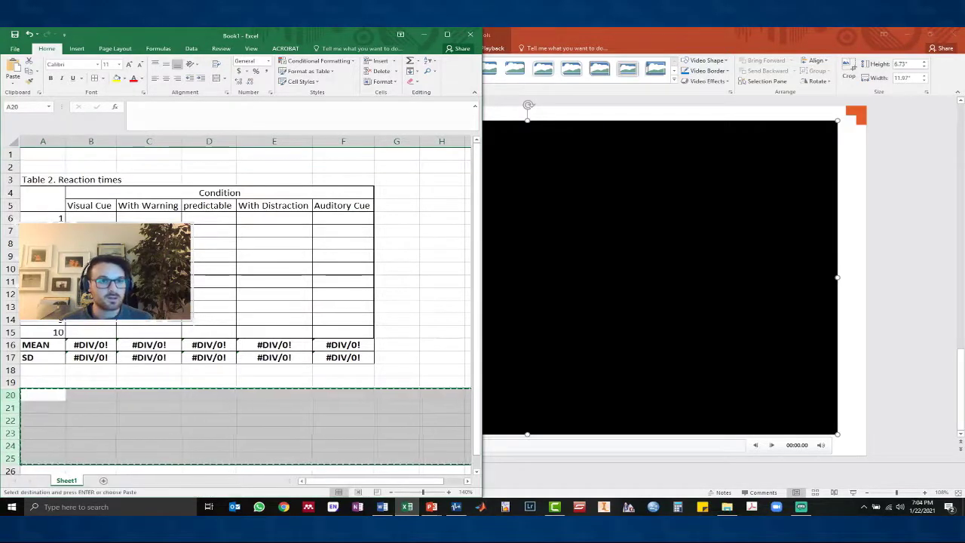
{"action": "left_click", "coordinate": [9, 180]}
{"action": "right_click", "coordinate": [10, 155]}
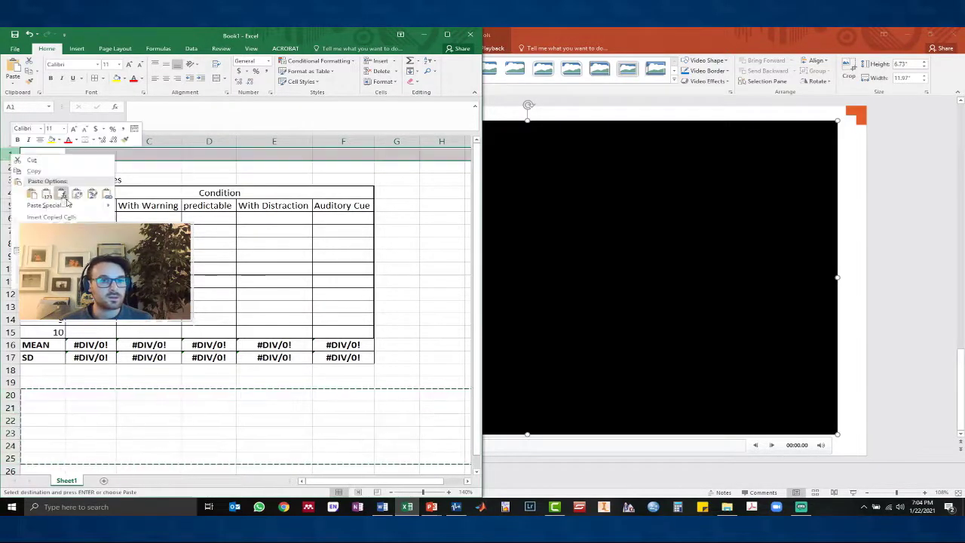
{"action": "left_click", "coordinate": [51, 218]}
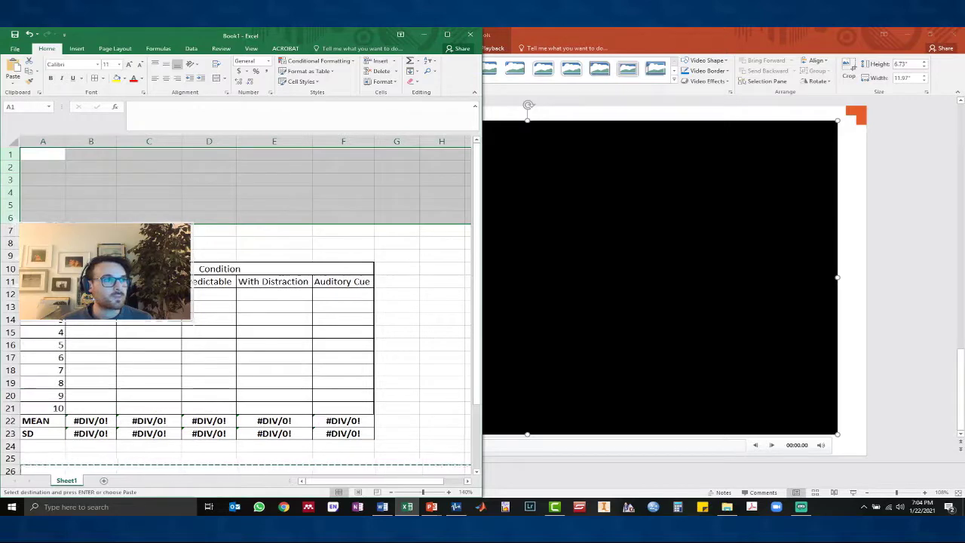
Step: Insert one more row above row 1, then copy empty rows 1 to 5 and insert them above the first row
{"action": "left_click", "coordinate": [10, 156]}
{"action": "right_click", "coordinate": [9, 156]}
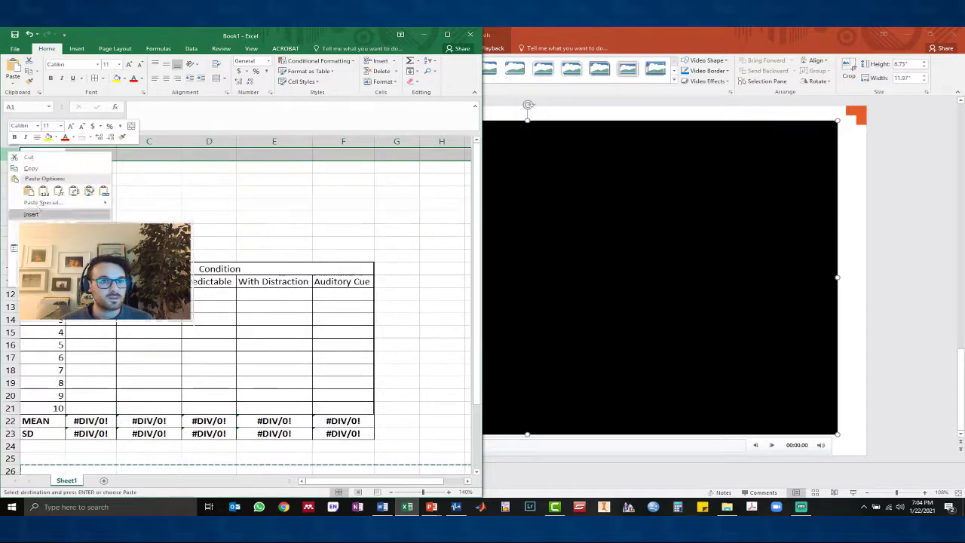
{"action": "left_click", "coordinate": [31, 214]}
{"action": "left_click_drag", "start_coordinate": [10, 154], "coordinate": [6, 198]}
{"action": "key", "text": "ctrl+c"}
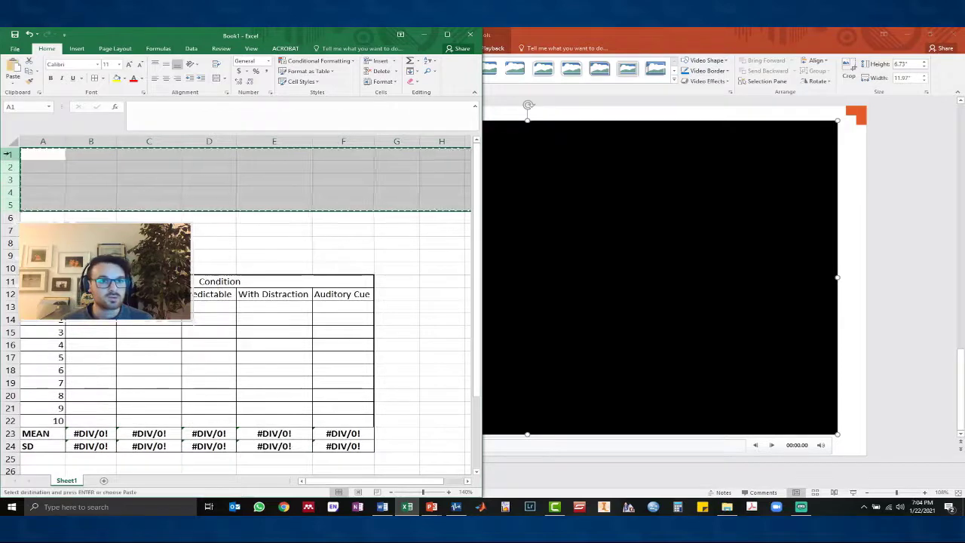
{"action": "right_click", "coordinate": [11, 154]}
{"action": "left_click", "coordinate": [34, 217]}
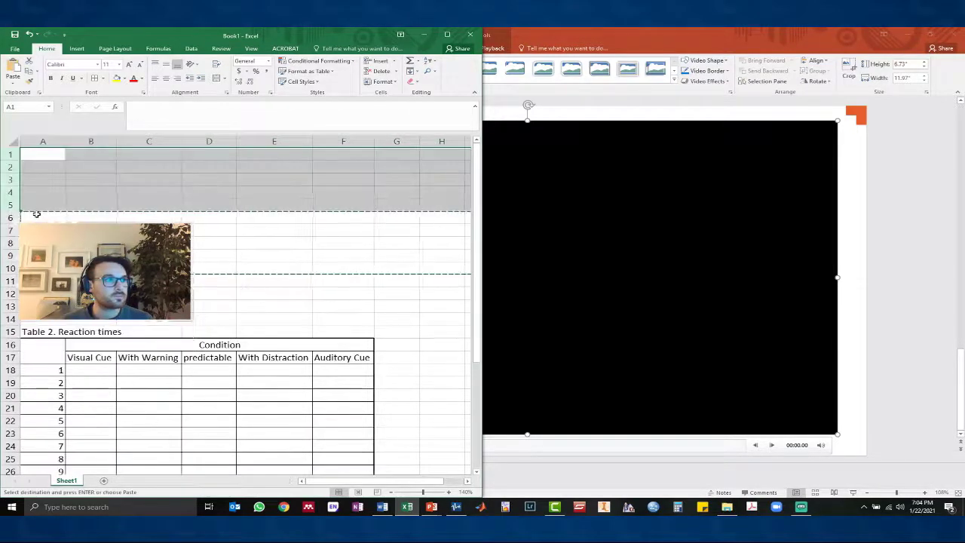
{"action": "left_click", "coordinate": [217, 231]}
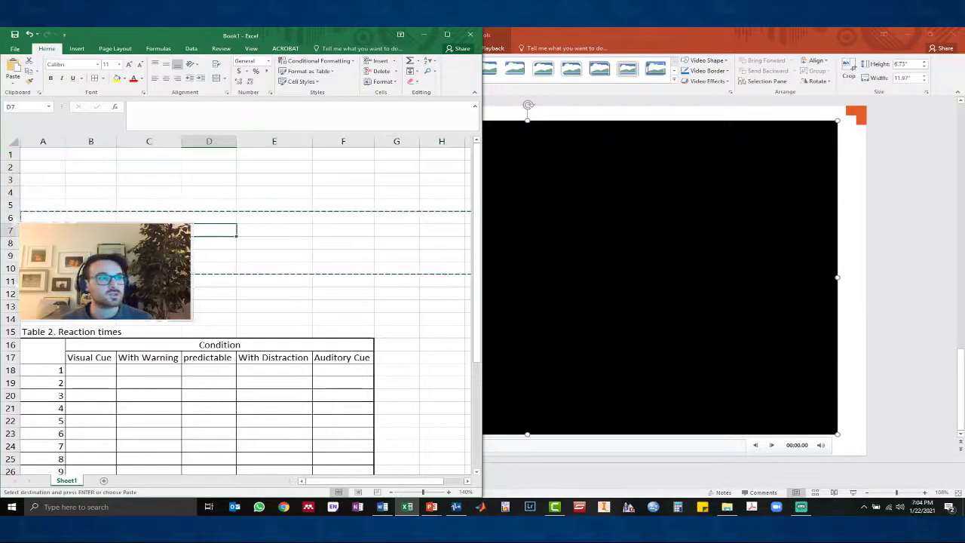
Step: Switch to LabChart and bring up the Motor Control Reaction Times Data folder in File Explorer
{"action": "left_click", "coordinate": [629, 475]}
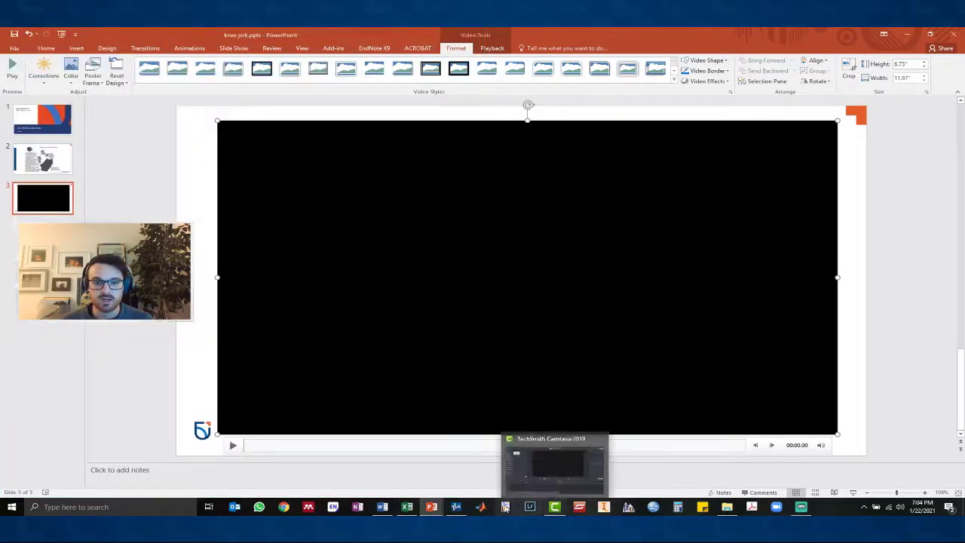
{"action": "left_click", "coordinate": [456, 509]}
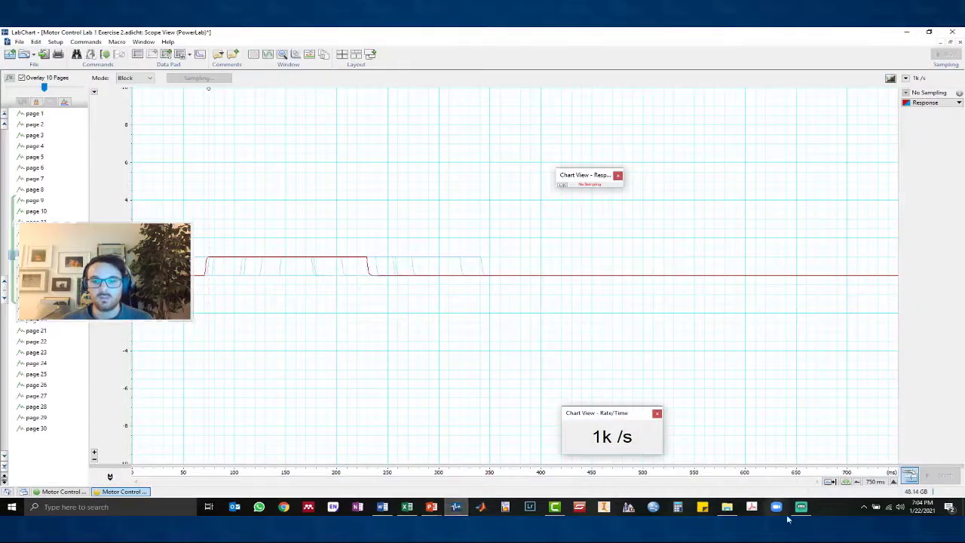
{"action": "left_click", "coordinate": [727, 507]}
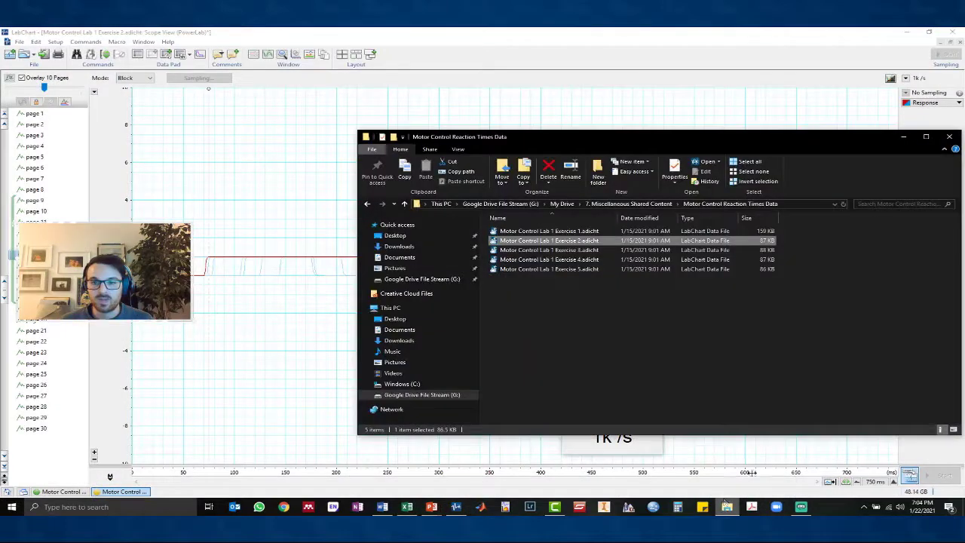
{"action": "left_click", "coordinate": [571, 288]}
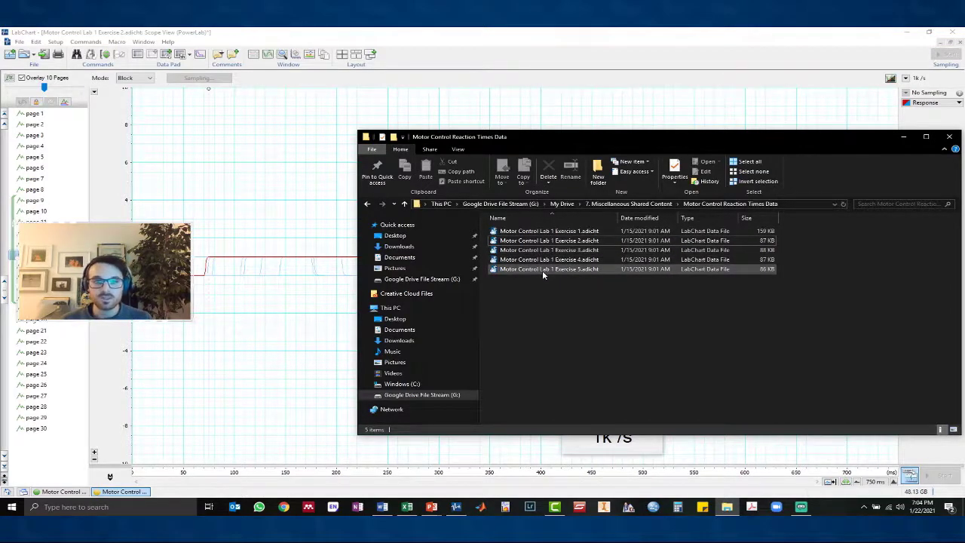
Step: Try to open Motor Control Lab 1 Exercise 1.adicht again, and close LabChart without saving the Exercise 2 changes
{"action": "double_click", "coordinate": [549, 232]}
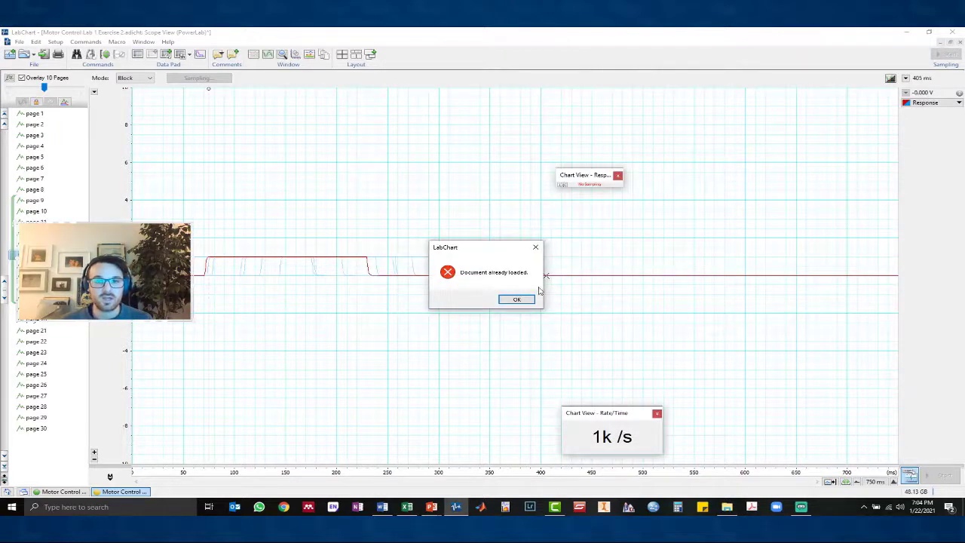
{"action": "left_click", "coordinate": [518, 299]}
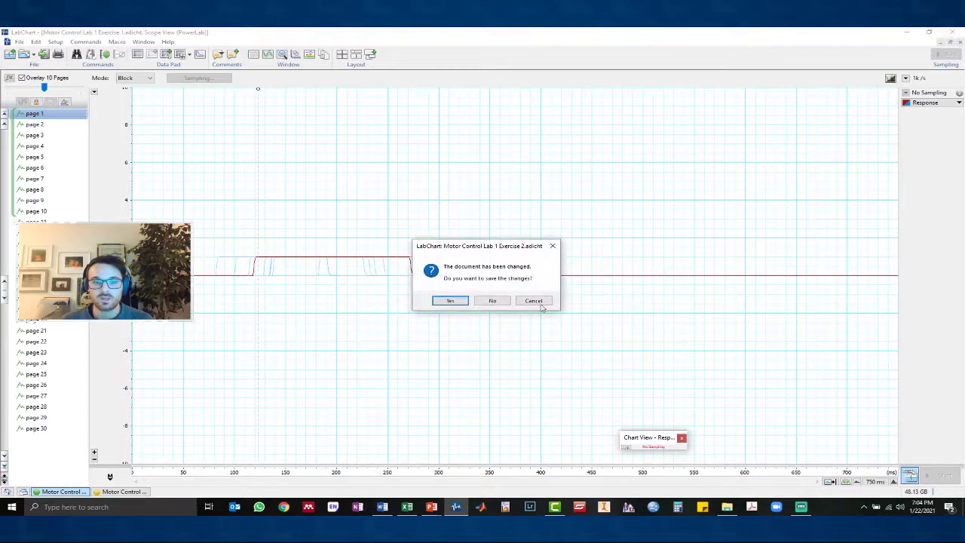
{"action": "left_click", "coordinate": [493, 301]}
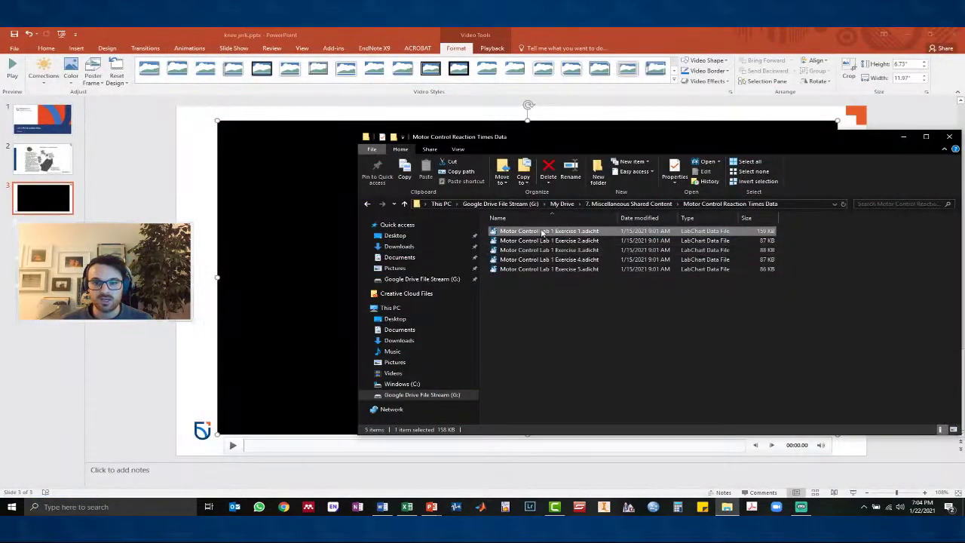
Step: Open Motor Control Lab 1 Exercise 1.adicht without loading the Metabolic Module and close the floating Rate/Time and Response readouts
{"action": "double_click", "coordinate": [544, 232]}
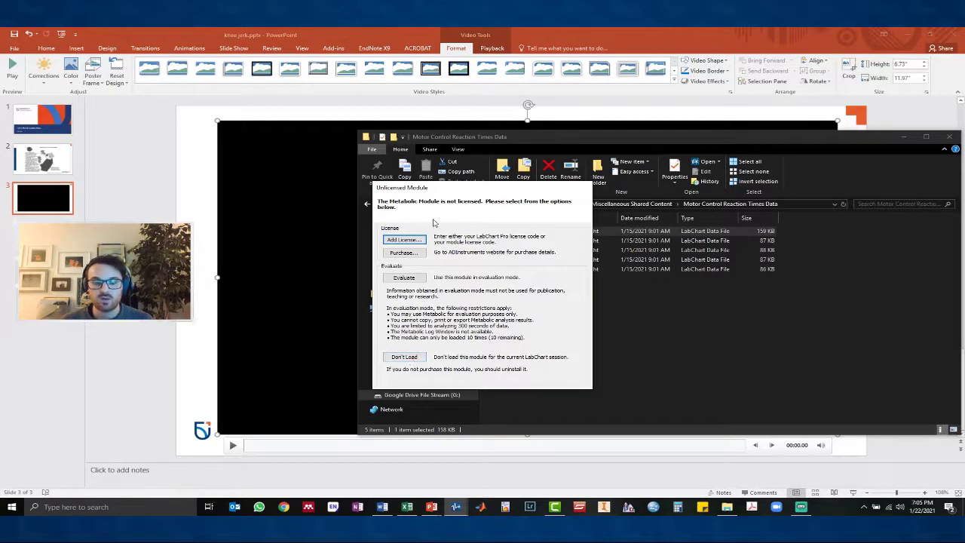
{"action": "left_click", "coordinate": [420, 360]}
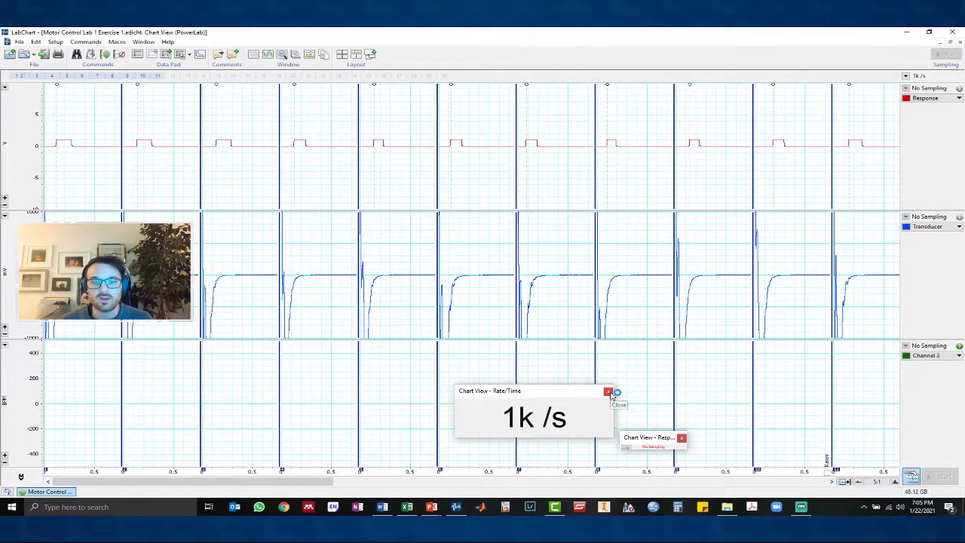
{"action": "left_click", "coordinate": [558, 421]}
{"action": "left_click", "coordinate": [556, 425]}
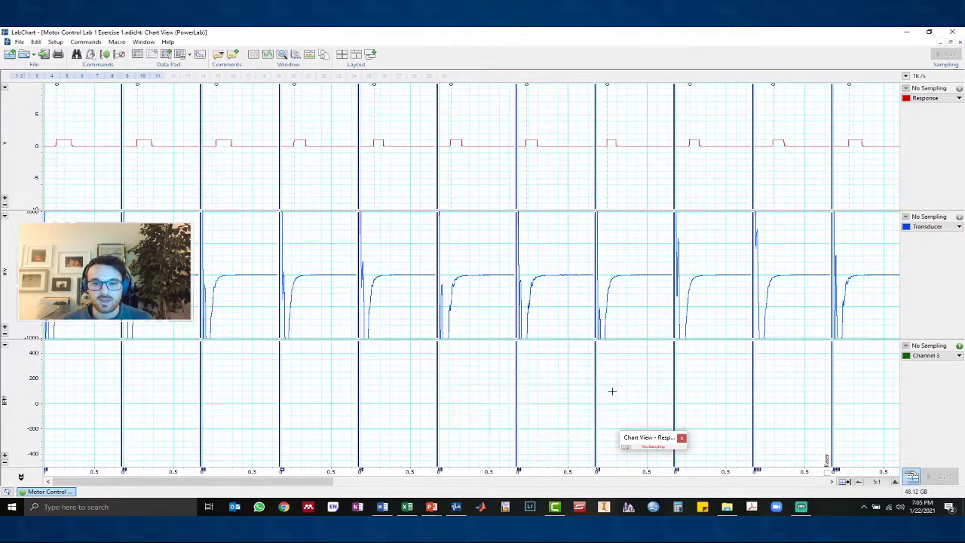
{"action": "left_click", "coordinate": [682, 438]}
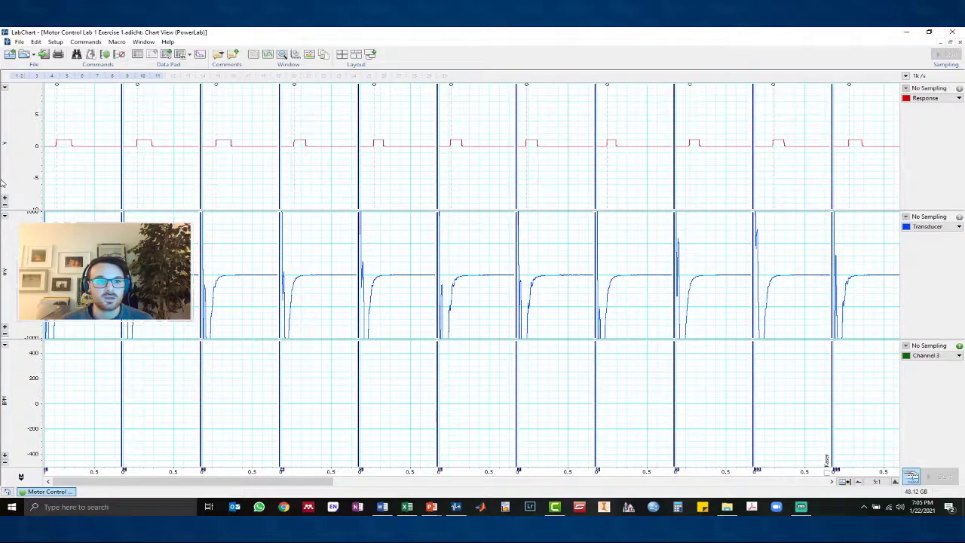
Step: Fit the LabChart window beside the slide thumbnails, collapse Channel 3 and enlarge the Response channel
{"action": "left_click", "coordinate": [929, 32]}
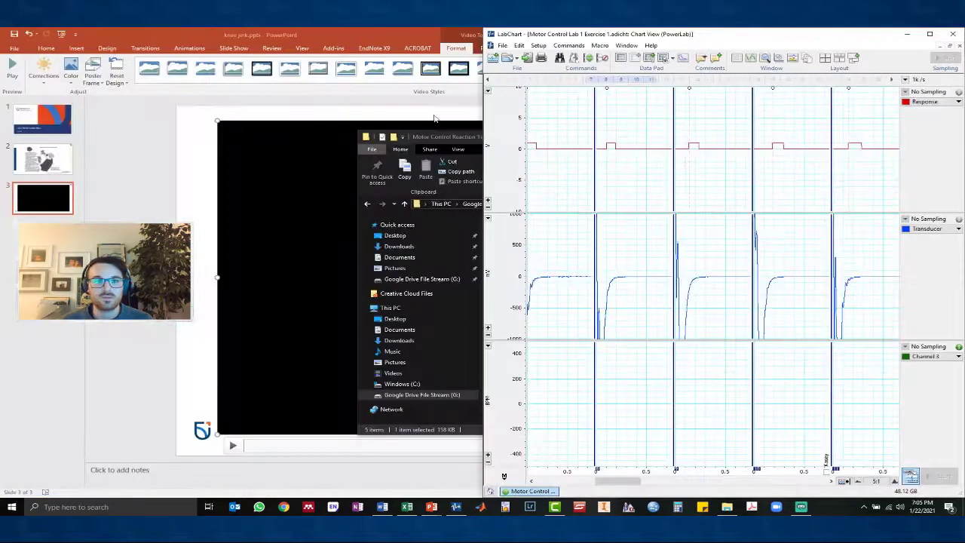
{"action": "left_click_drag", "start_coordinate": [440, 137], "coordinate": [126, 156]}
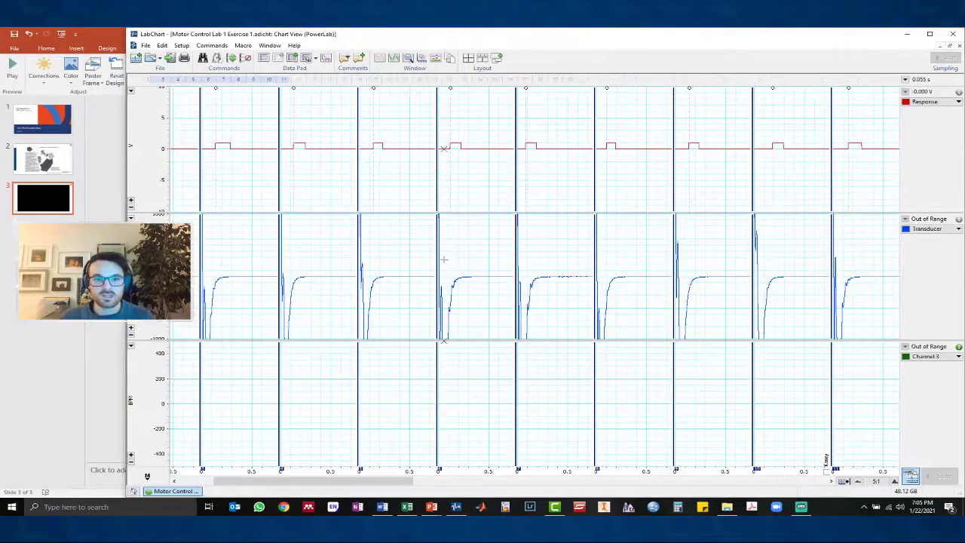
{"action": "left_click_drag", "start_coordinate": [339, 480], "coordinate": [305, 480]}
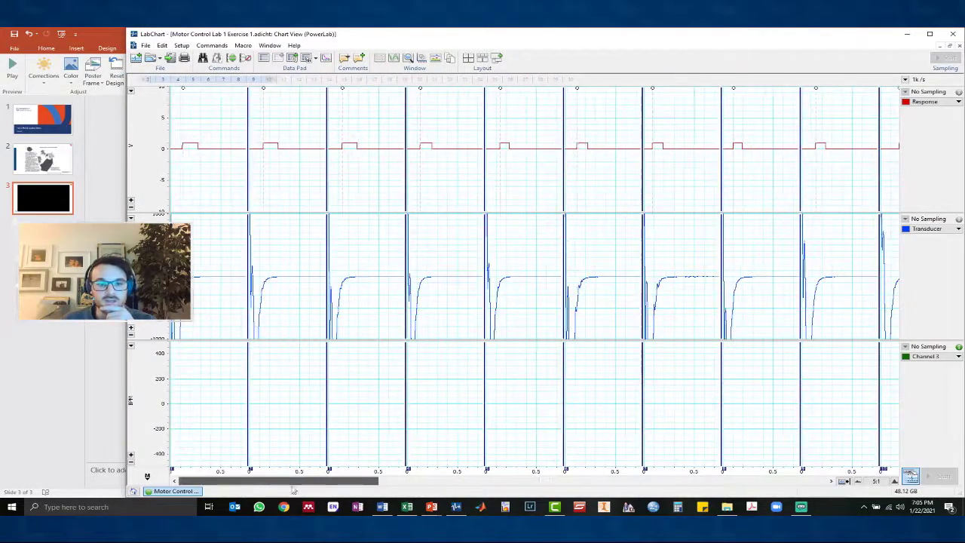
{"action": "left_click_drag", "start_coordinate": [552, 336], "coordinate": [551, 464]}
{"action": "left_click_drag", "start_coordinate": [465, 211], "coordinate": [463, 309]}
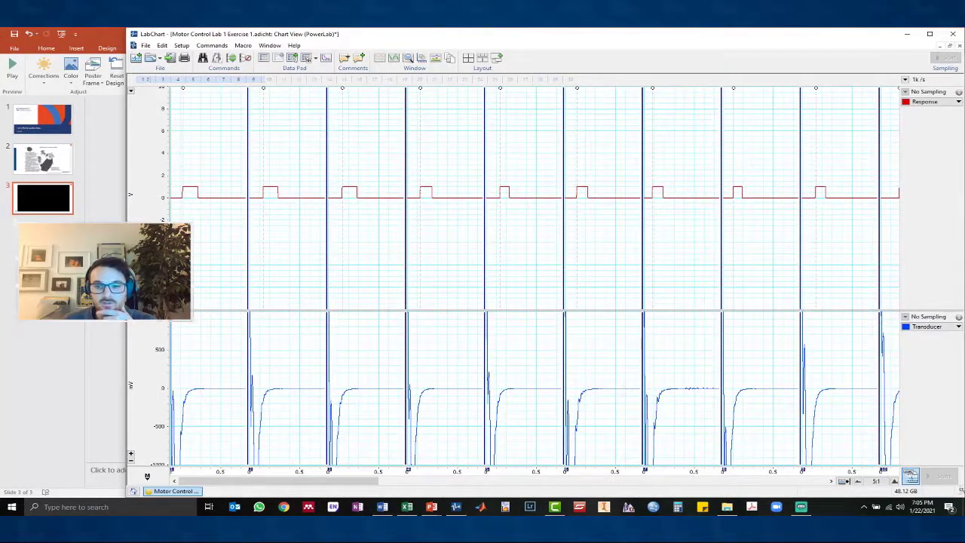
Step: Set the horizontal compression to 1:1 and read the onset times of the first two Response pulses
{"action": "left_click", "coordinate": [883, 481]}
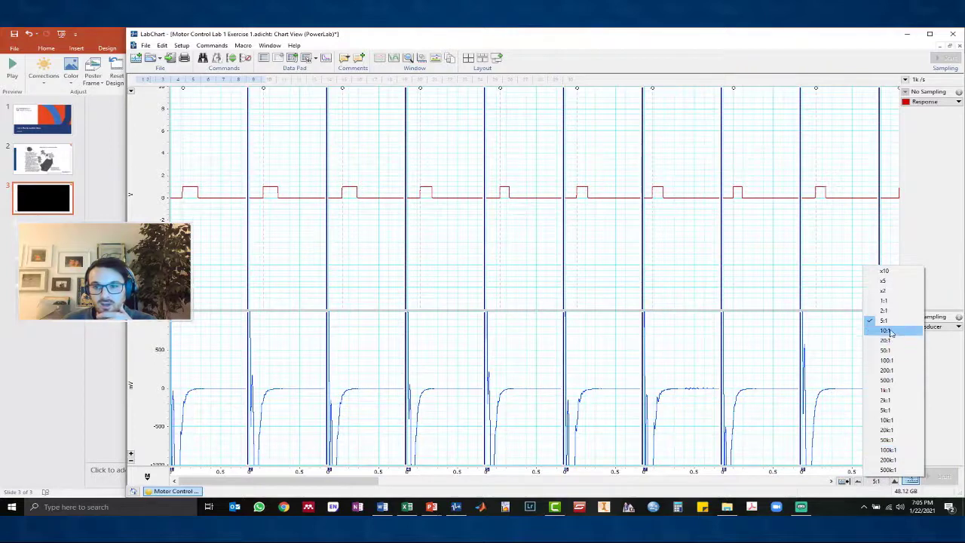
{"action": "left_click", "coordinate": [886, 301]}
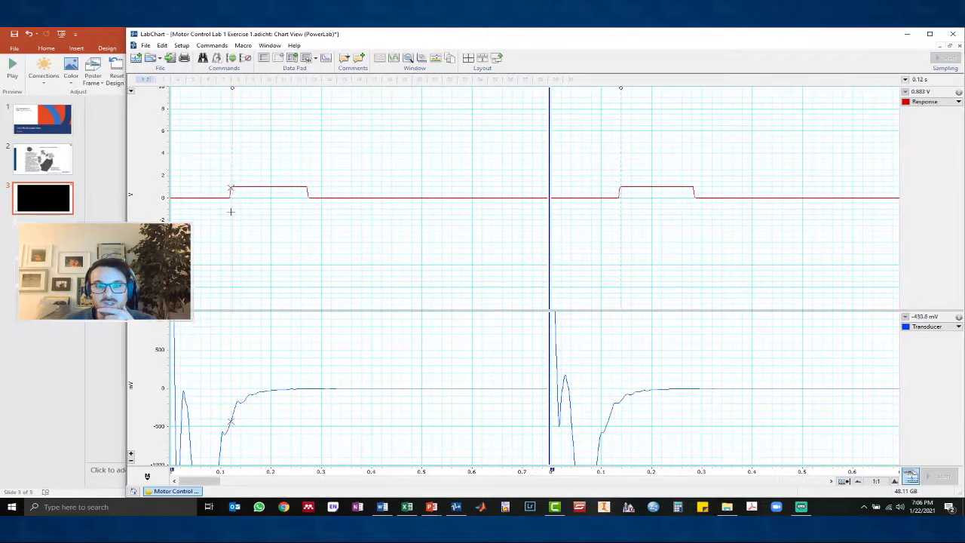
{"action": "left_click", "coordinate": [230, 212]}
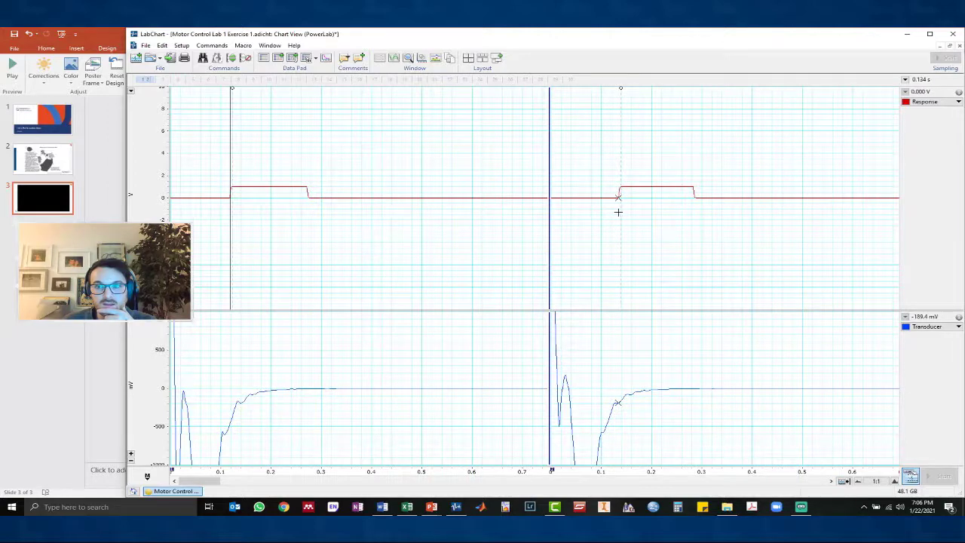
Step: Switch to the Excel workbook, snap it to half of the screen beside the LabChart traces and bring Table 2 into view
{"action": "left_click", "coordinate": [408, 506]}
{"action": "left_click_drag", "start_coordinate": [317, 37], "coordinate": [964, 36]}
{"action": "left_click", "coordinate": [691, 230]}
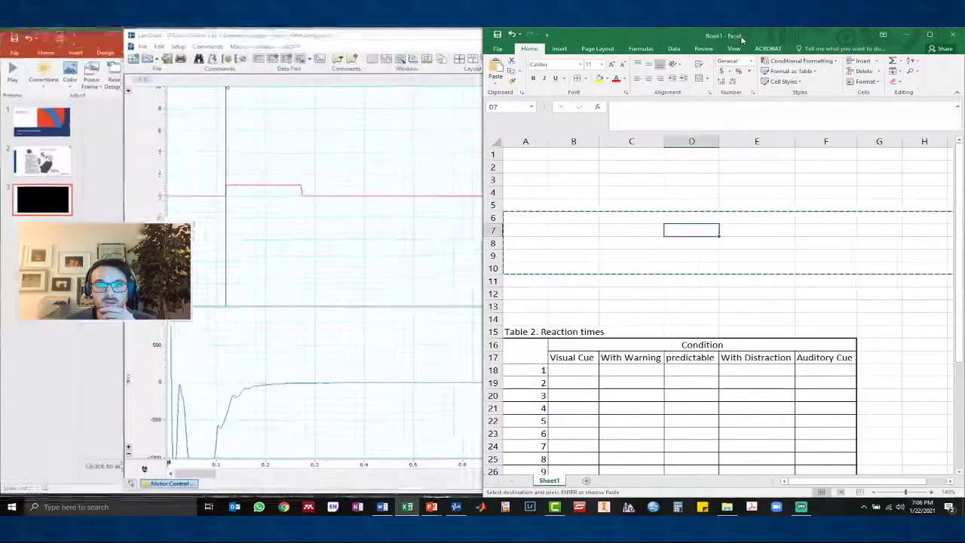
{"action": "scroll", "coordinate": [599, 327], "scroll_direction": "down", "scroll_amount": 3}
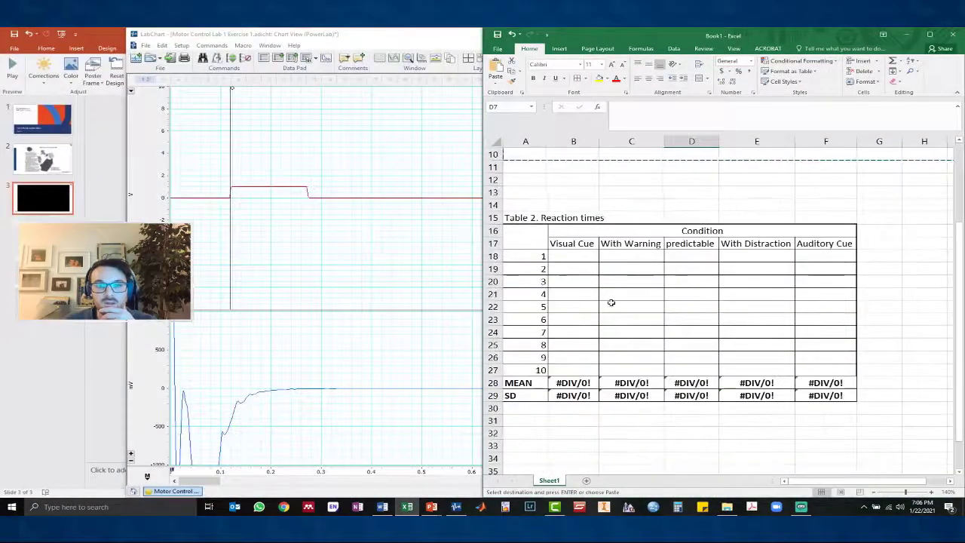
Step: Enter the Visual Cue reaction times 0.118 for trial 1 and 0.134 for trial 2 in Table 2
{"action": "left_click", "coordinate": [570, 257]}
{"action": "type", "text": "0."}
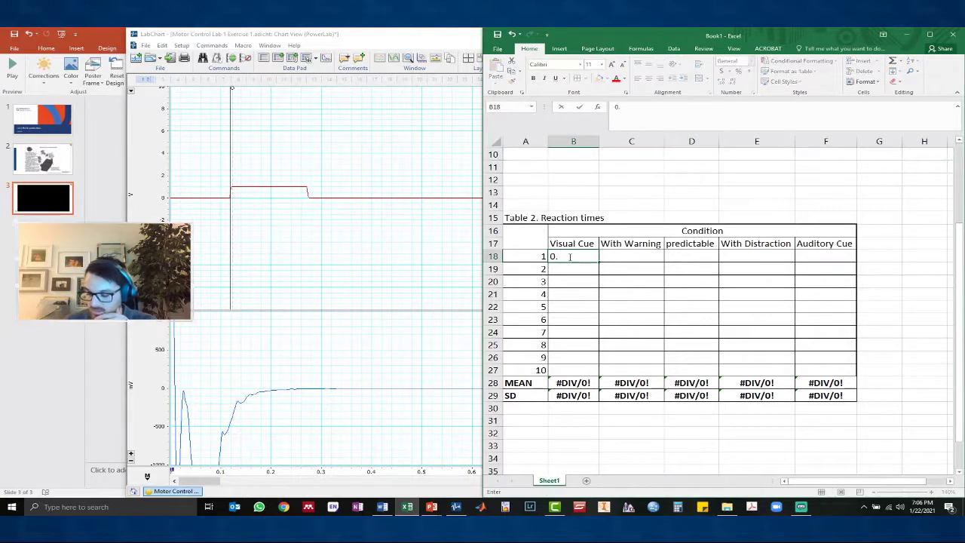
{"action": "type", "text": "118"}
{"action": "key", "text": "Return"}
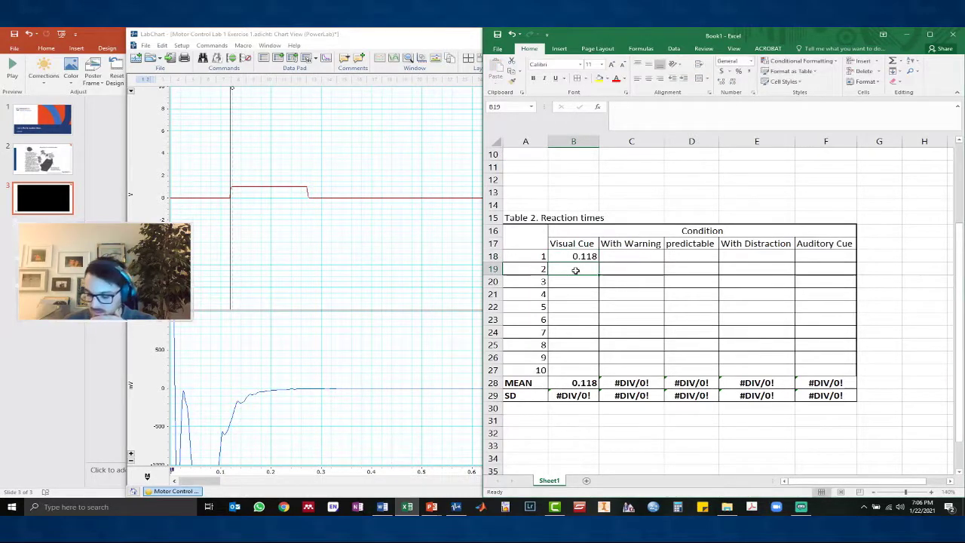
{"action": "type", "text": "0."}
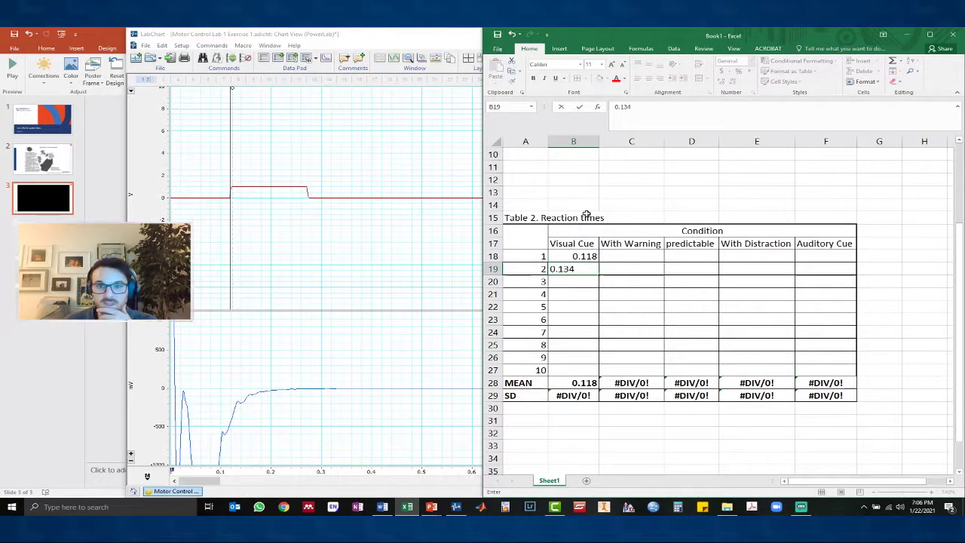
{"action": "type", "text": "134"}
{"action": "left_click", "coordinate": [588, 205]}
Step: Return to LabChart and set the horizontal compression to 5:1 to view the series of trials
{"action": "left_click", "coordinate": [469, 289]}
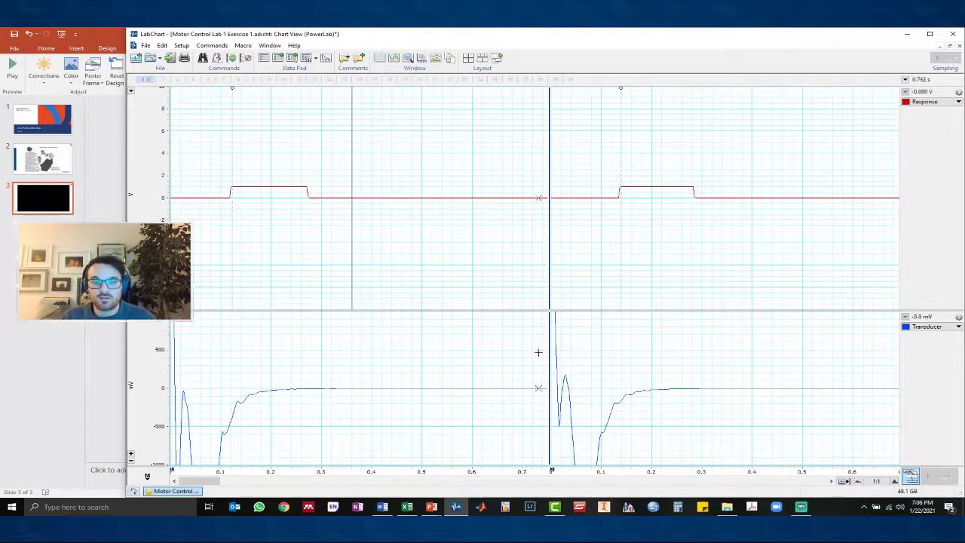
{"action": "left_click", "coordinate": [876, 481]}
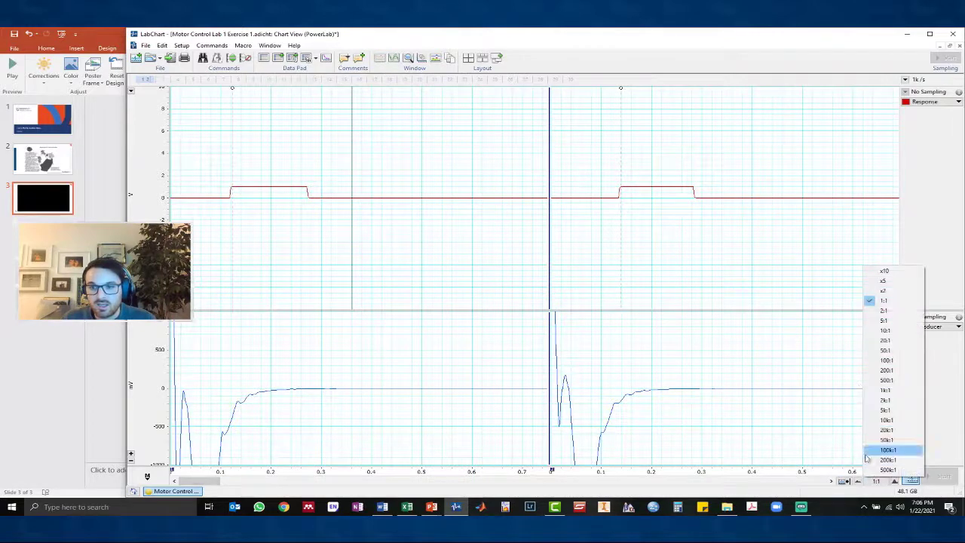
{"action": "left_click", "coordinate": [887, 321]}
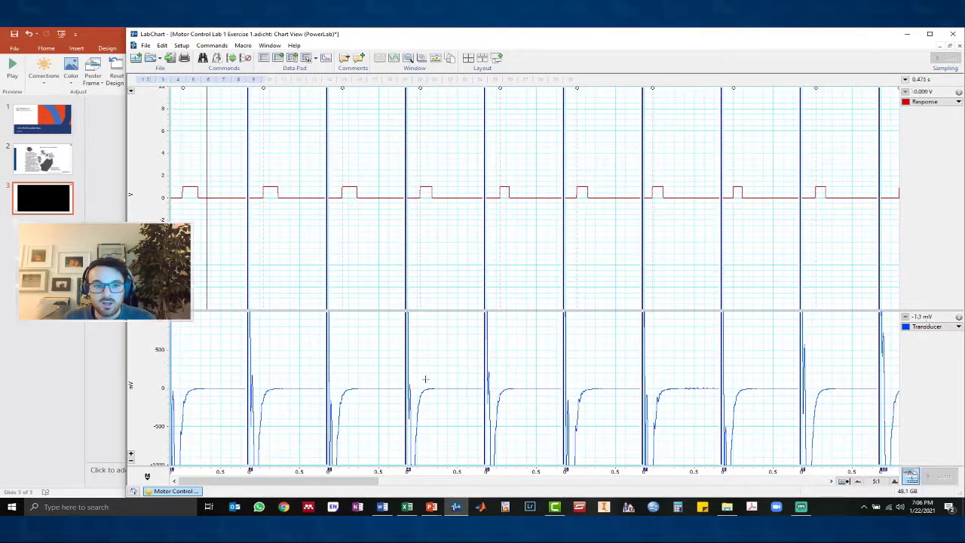
Step: Stretch the Transducer channel's amplitude axis to a narrower millivolt range and set the horizontal compression to 20:1
{"action": "left_click", "coordinate": [132, 321]}
{"action": "left_click", "coordinate": [30, 324]}
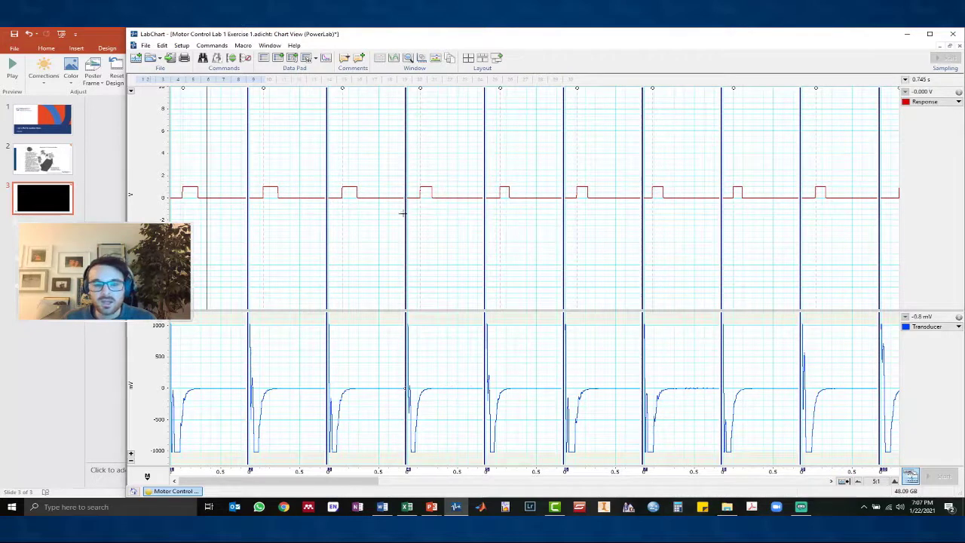
{"action": "left_click", "coordinate": [131, 323]}
{"action": "left_click", "coordinate": [117, 327]}
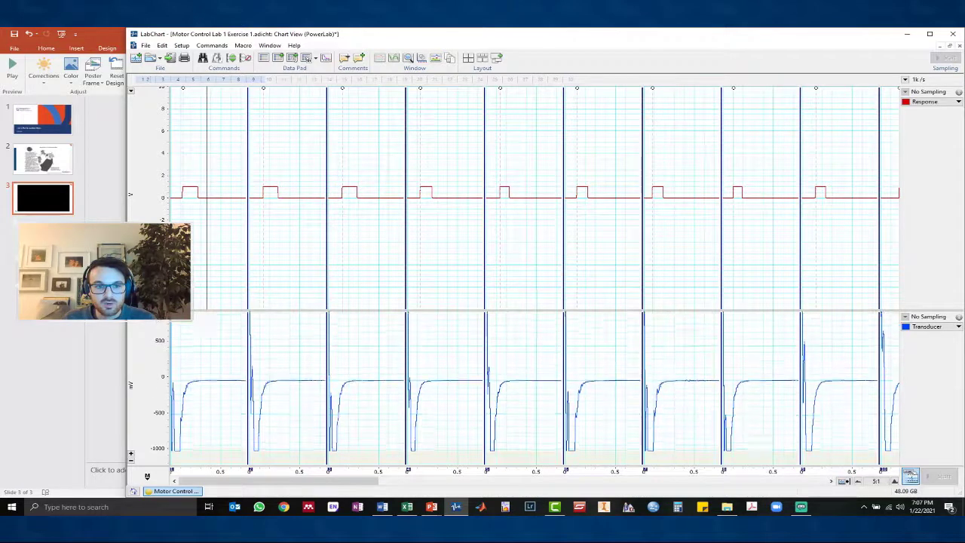
{"action": "left_click_drag", "start_coordinate": [156, 455], "coordinate": [157, 430]}
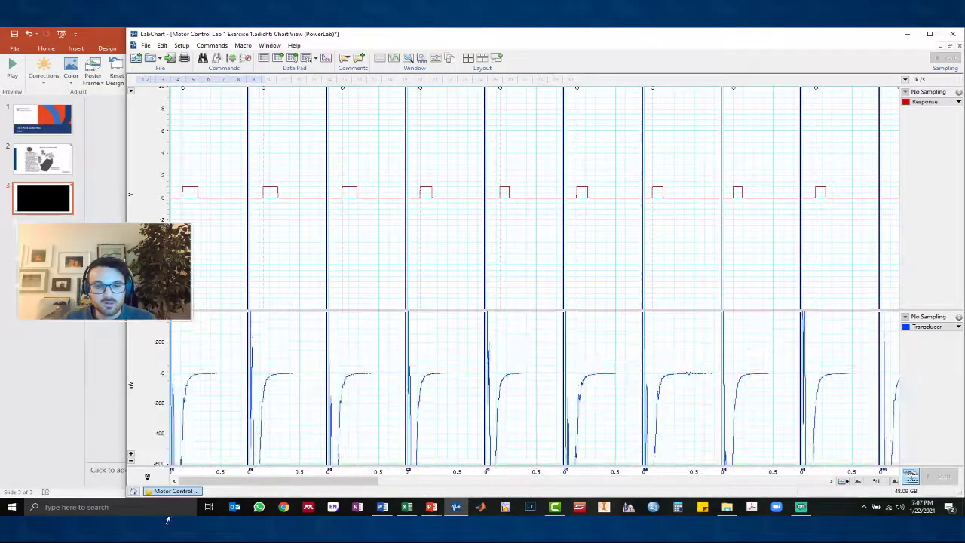
{"action": "left_click", "coordinate": [876, 481]}
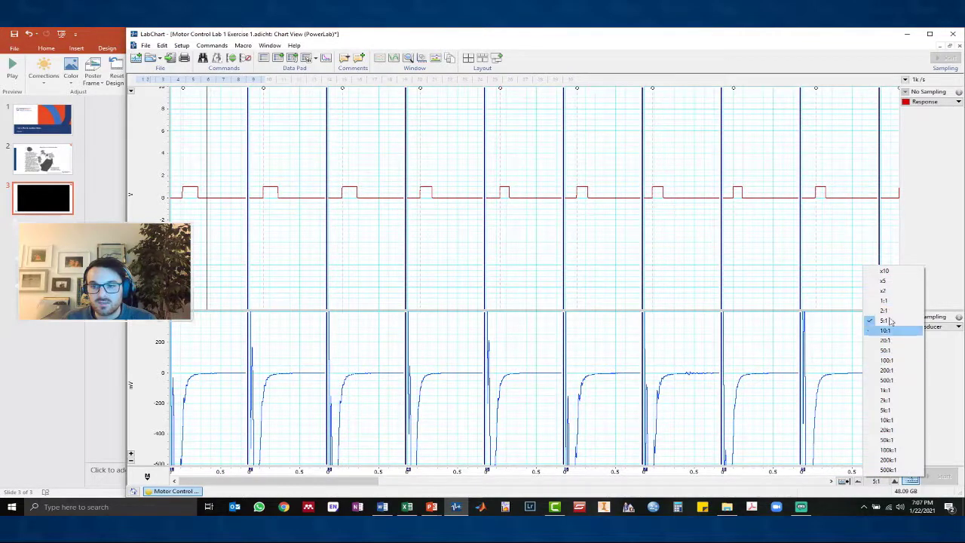
{"action": "left_click", "coordinate": [886, 341]}
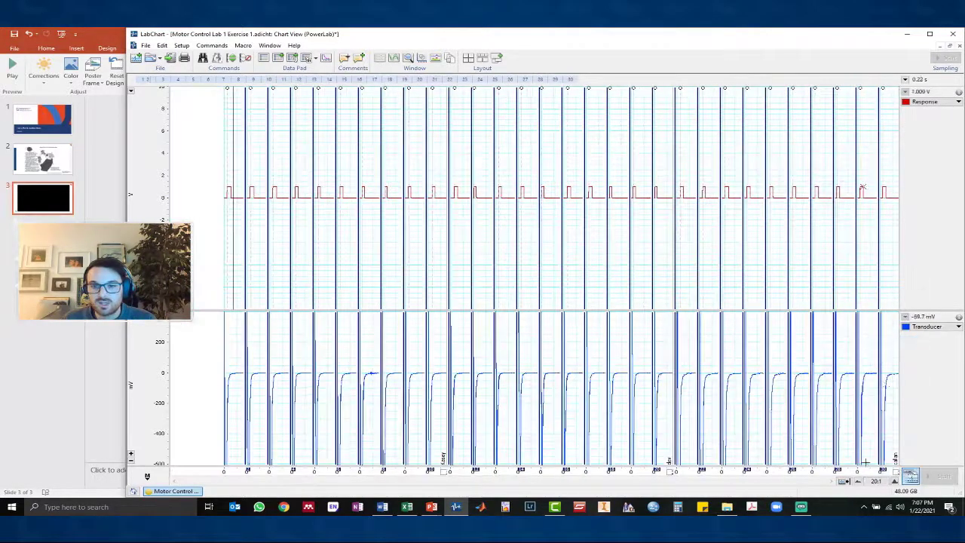
Step: Set the horizontal compression to 1:1, then display page 1 of the recording in Scope View
{"action": "left_click", "coordinate": [876, 482]}
{"action": "left_click", "coordinate": [884, 301]}
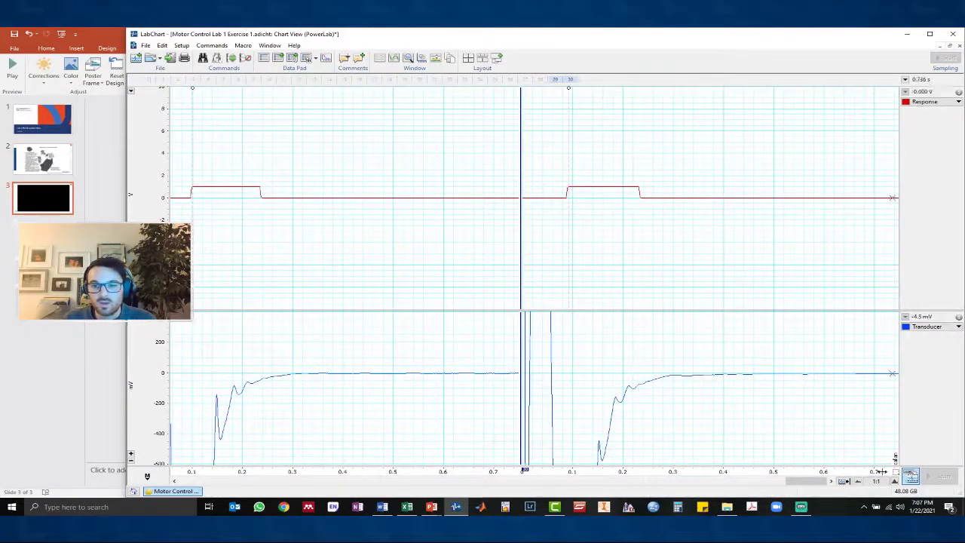
{"action": "left_click", "coordinate": [392, 60]}
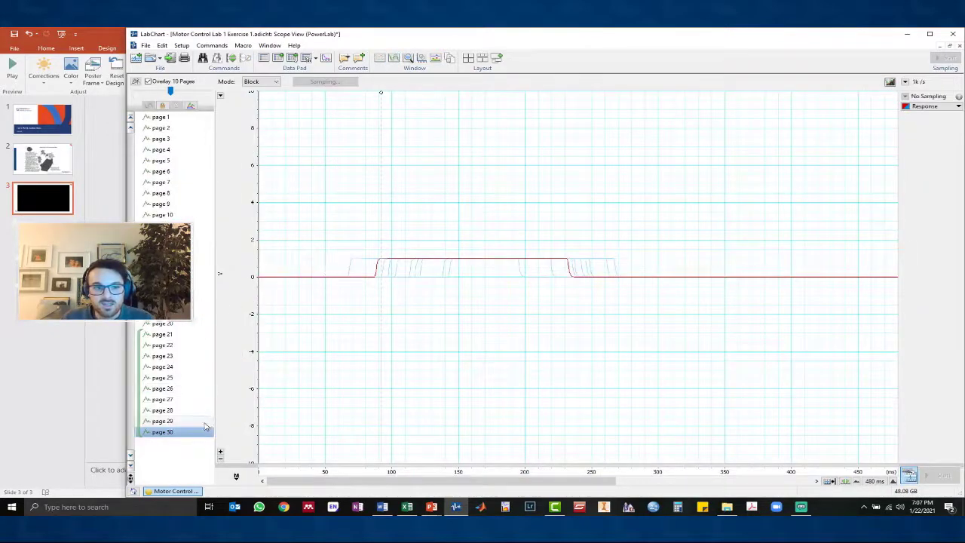
{"action": "left_click", "coordinate": [161, 118]}
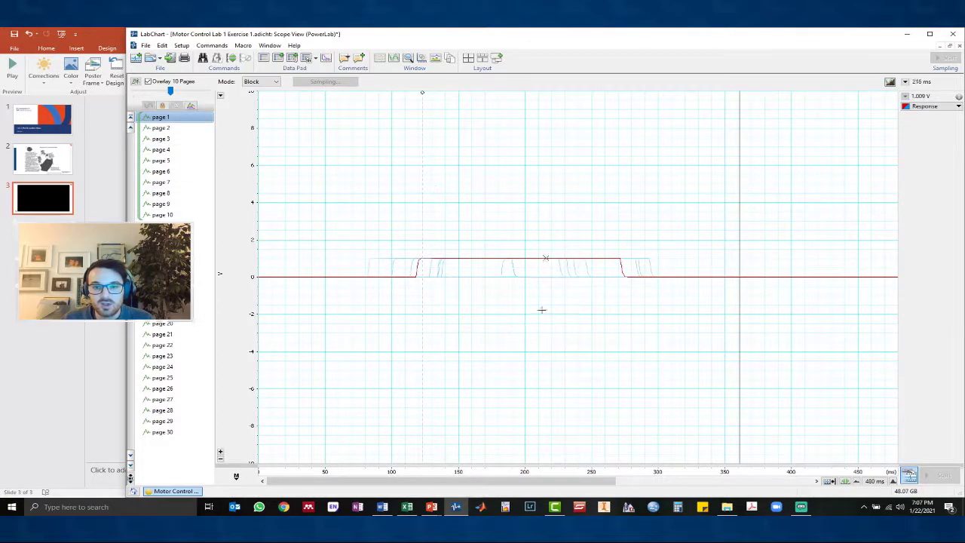
Step: Return to Chart View, set the horizontal compression to 10:1 and look through the series of trials
{"action": "left_click", "coordinate": [381, 60]}
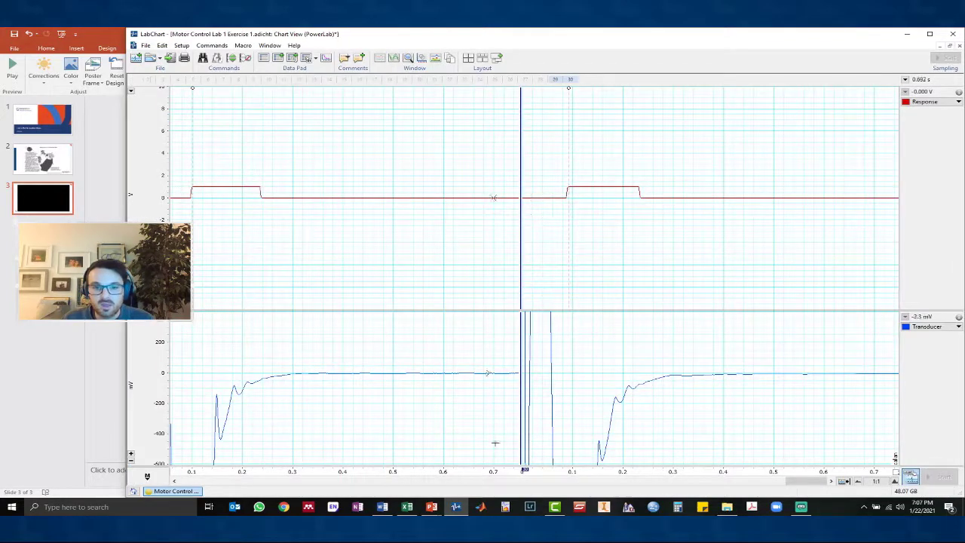
{"action": "left_click", "coordinate": [876, 481]}
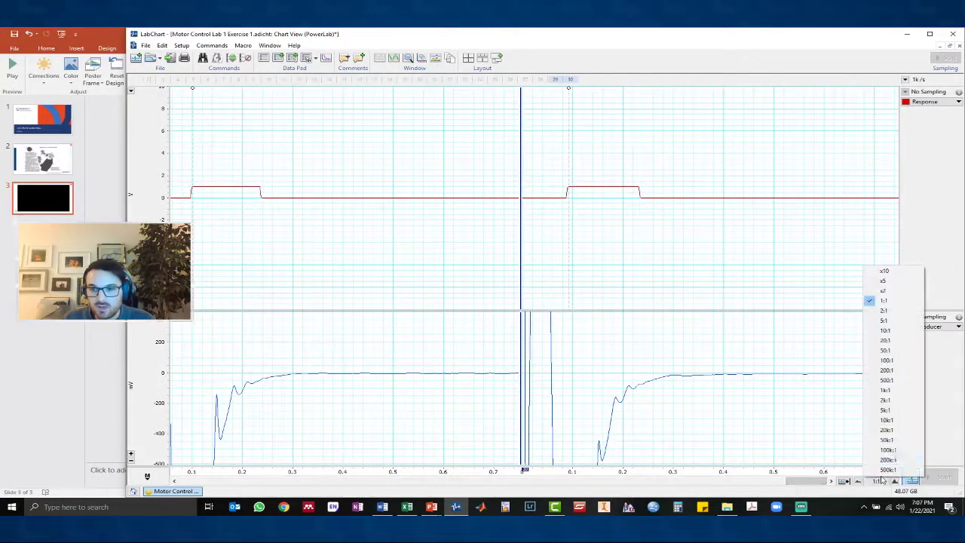
{"action": "left_click", "coordinate": [886, 334]}
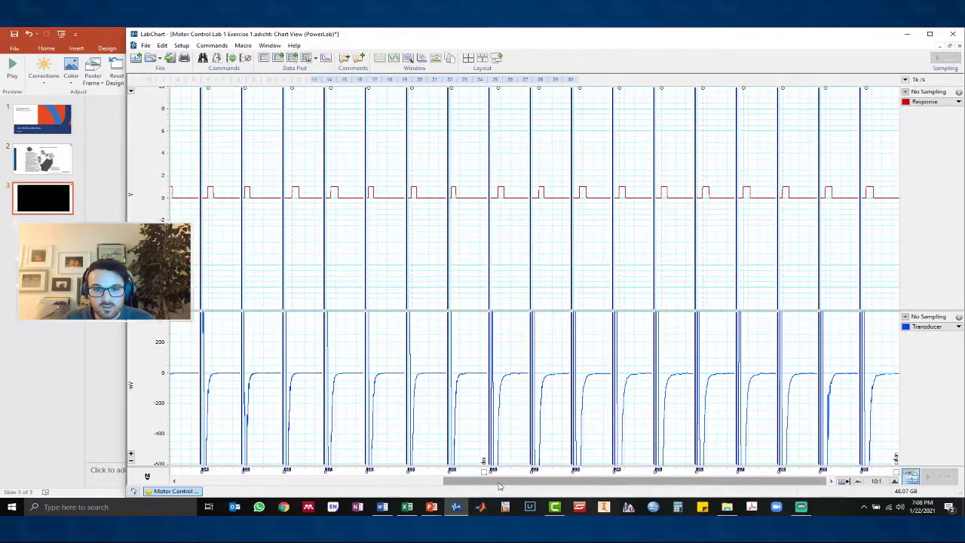
{"action": "left_click_drag", "start_coordinate": [499, 486], "coordinate": [234, 483]}
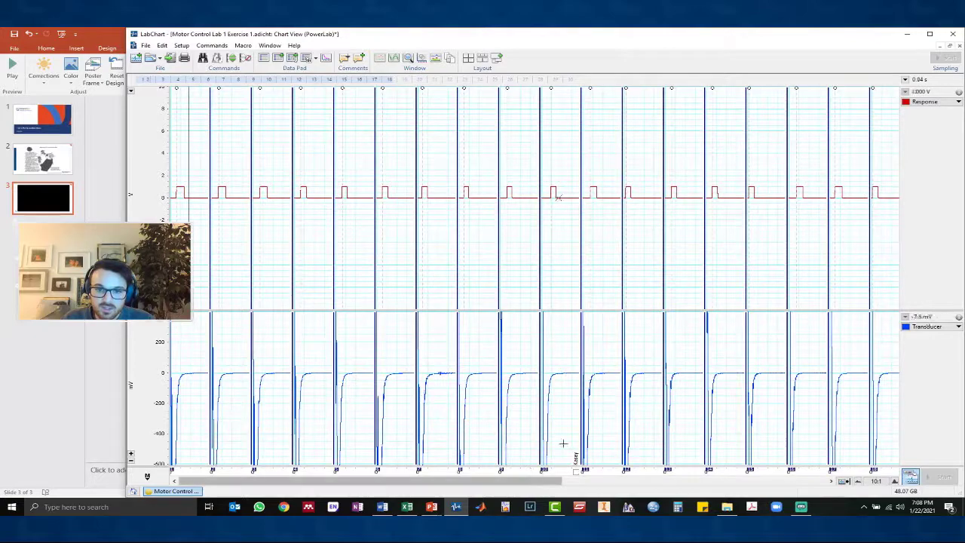
{"action": "left_click_drag", "start_coordinate": [503, 486], "coordinate": [798, 484]}
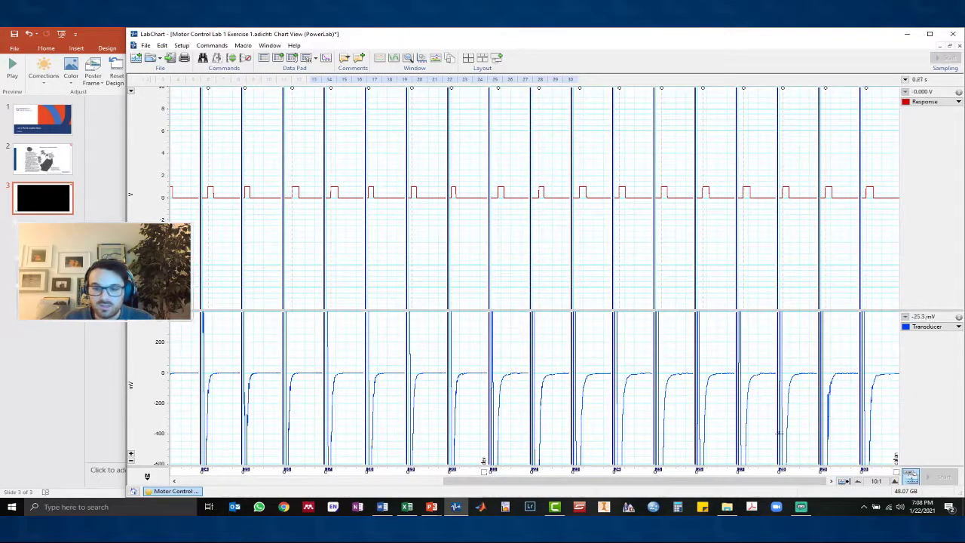
{"action": "left_click", "coordinate": [878, 481]}
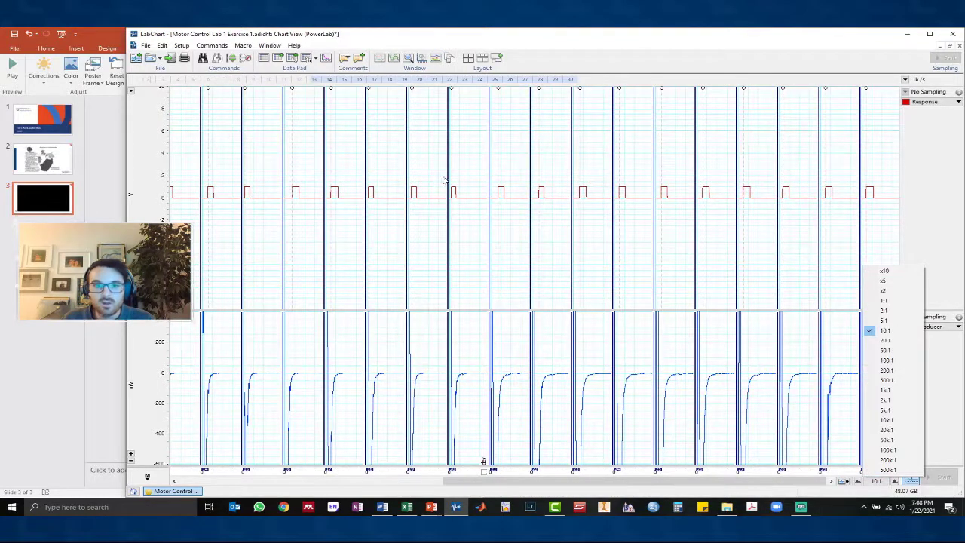
Step: Switch to Scope View and read the response onset time on pages 1 to 6
{"action": "left_click", "coordinate": [394, 58]}
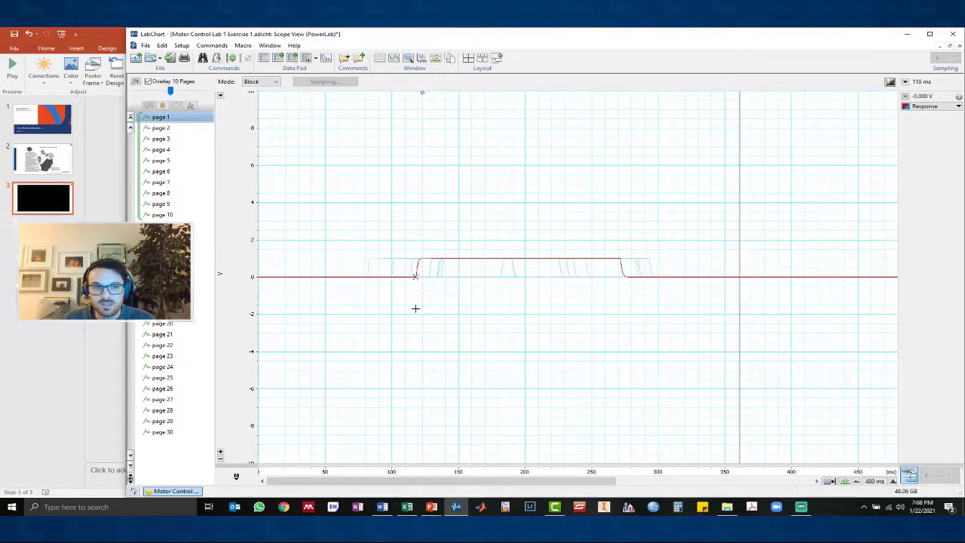
{"action": "key", "text": "Down"}
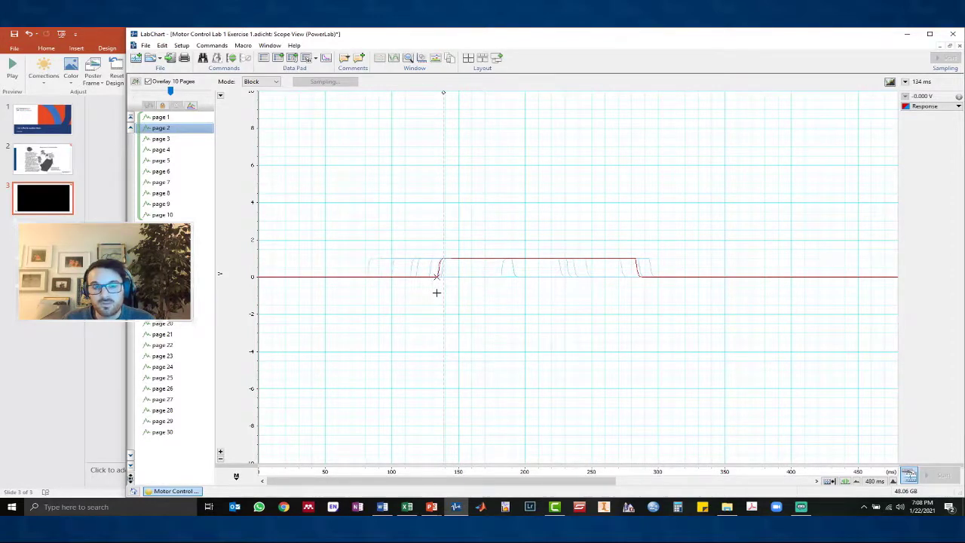
{"action": "left_click", "coordinate": [191, 139]}
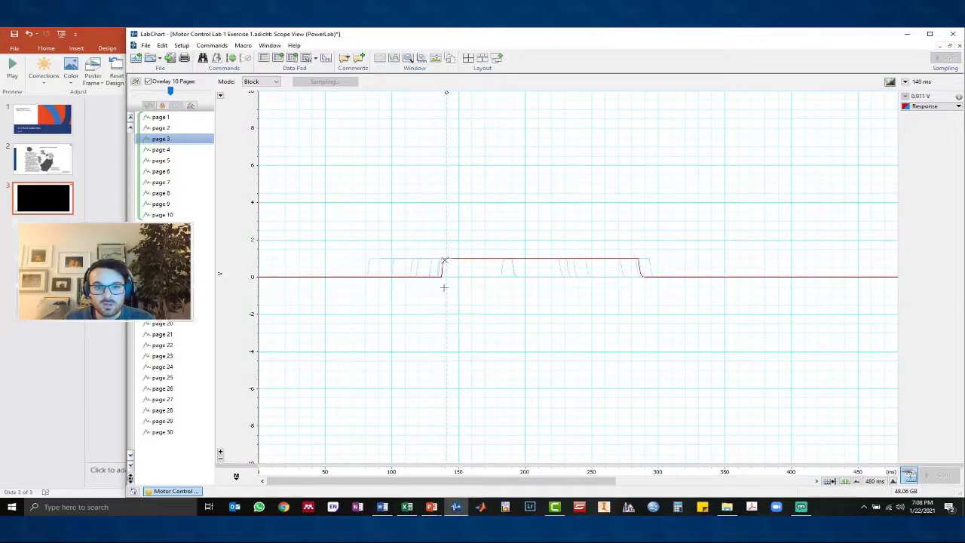
{"action": "left_click", "coordinate": [183, 150]}
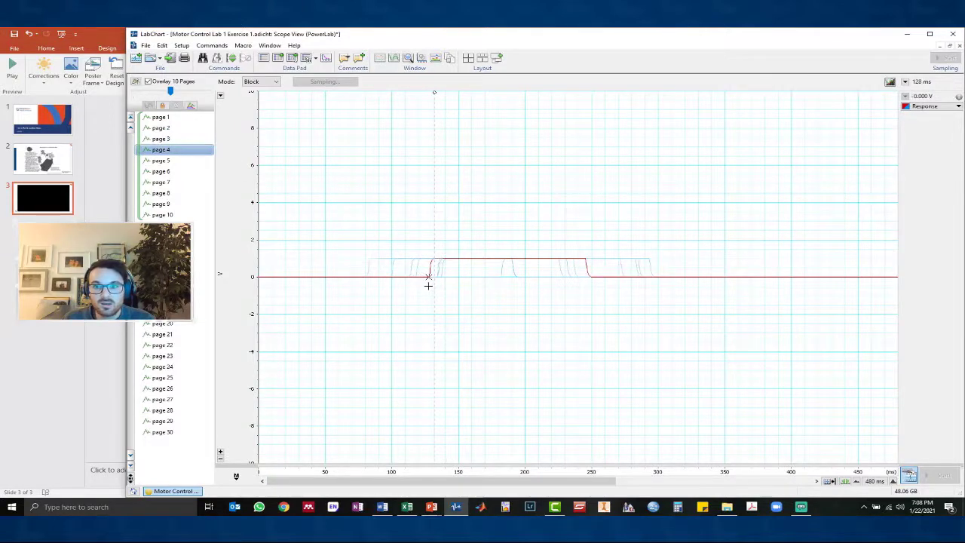
{"action": "left_click", "coordinate": [187, 161]}
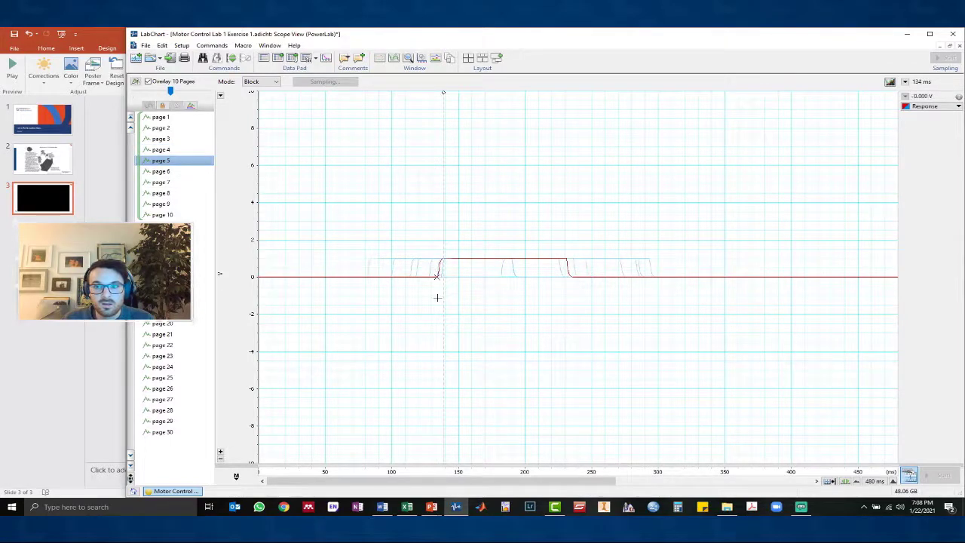
{"action": "left_click", "coordinate": [185, 172]}
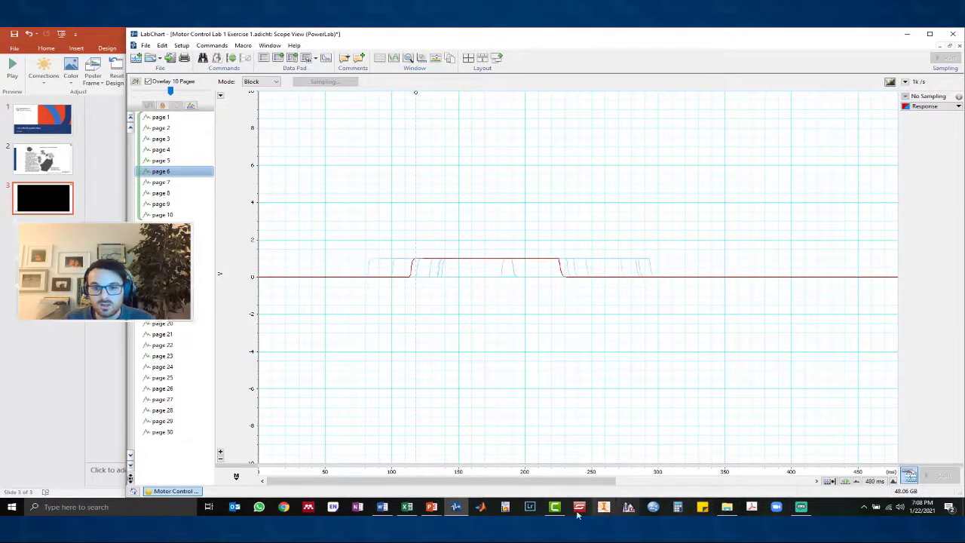
Step: Switch to Excel and enter the Visual Cue reaction times 0.127 for trial 3 and 0.138 for trial 4 in Table 2
{"action": "left_click", "coordinate": [407, 507]}
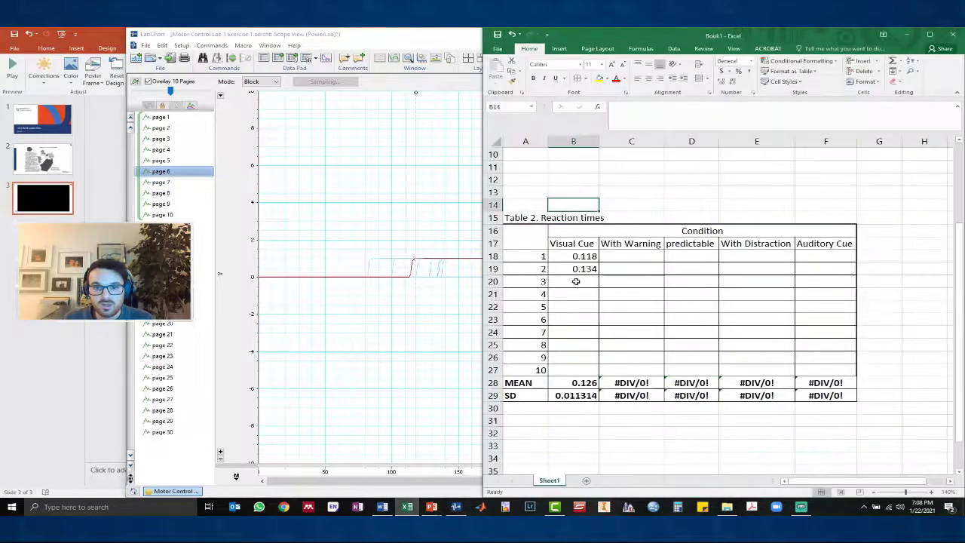
{"action": "left_click", "coordinate": [575, 281]}
{"action": "type", "text": "0.2"}
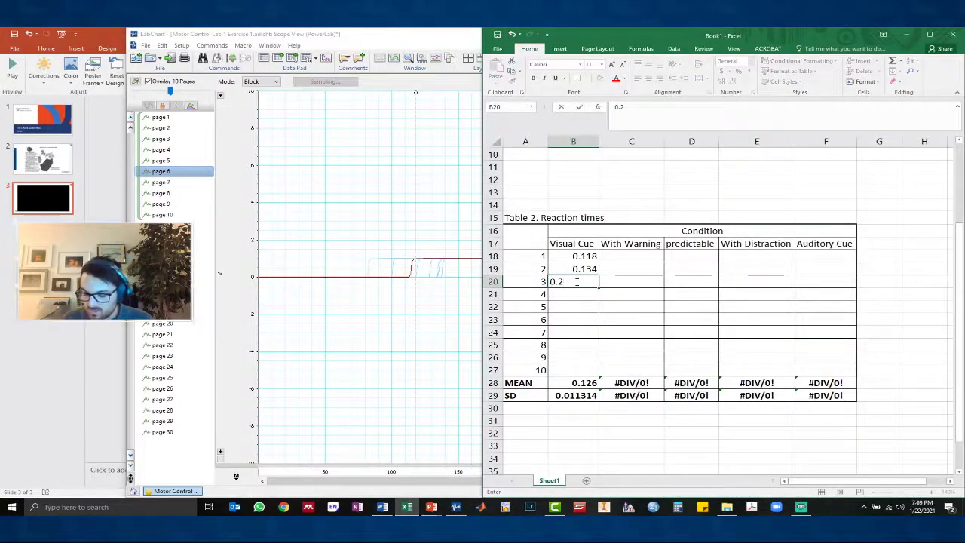
{"action": "type", "text": "127"}
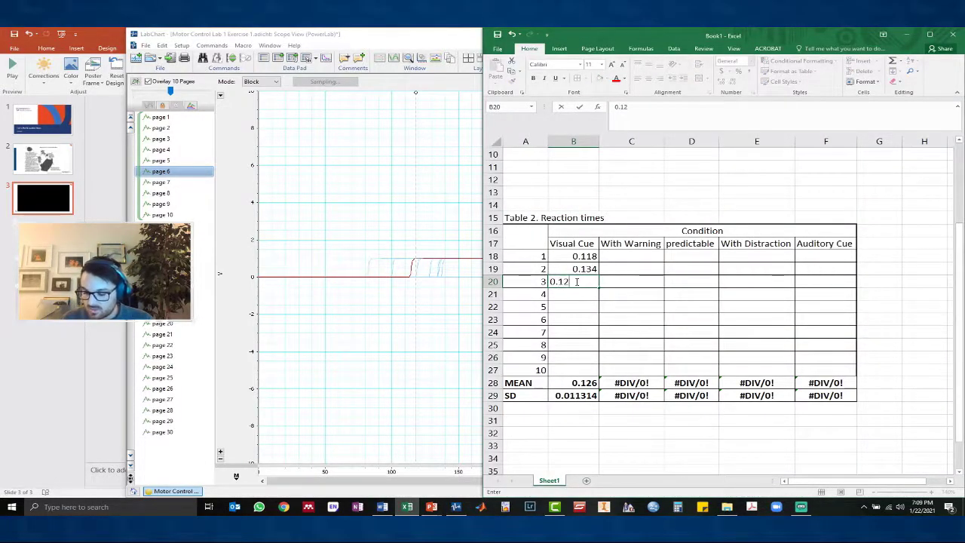
{"action": "left_click", "coordinate": [565, 294]}
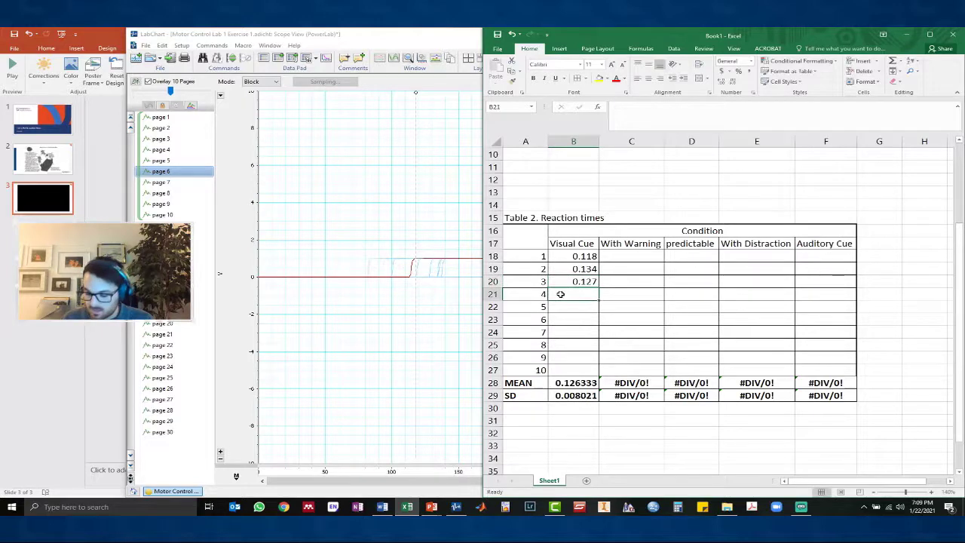
{"action": "type", "text": "0.1"}
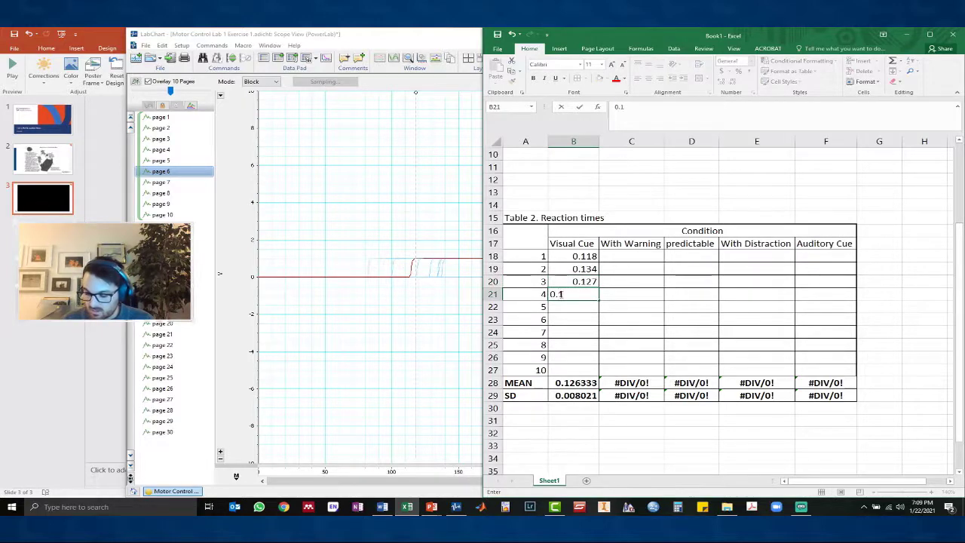
{"action": "type", "text": "38"}
{"action": "left_click", "coordinate": [578, 308]}
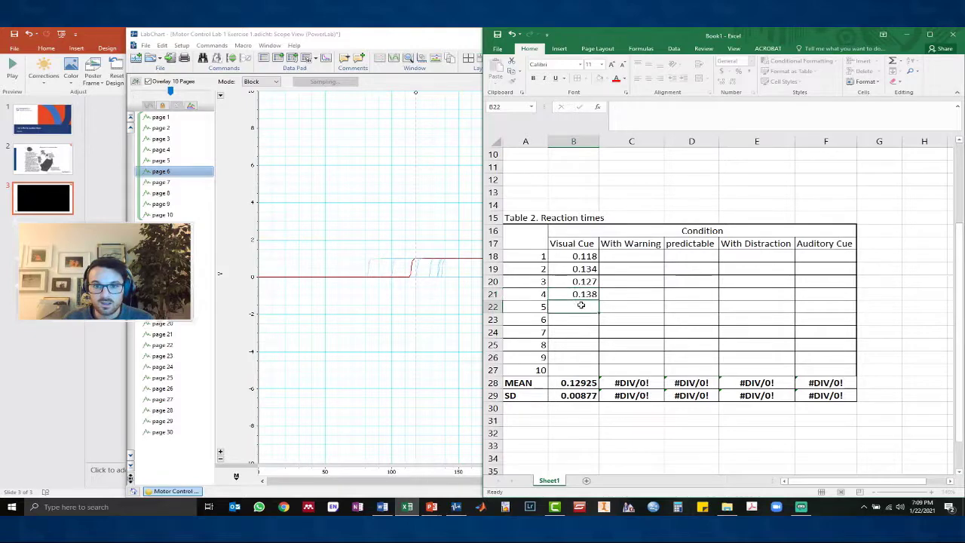
Step: Recheck the response onset on page 5 in LabChart, and enter Visual Cue times 0.134 for trial 5 and 0.114 for trial 6 in Excel
{"action": "type", "text": "0.1"}
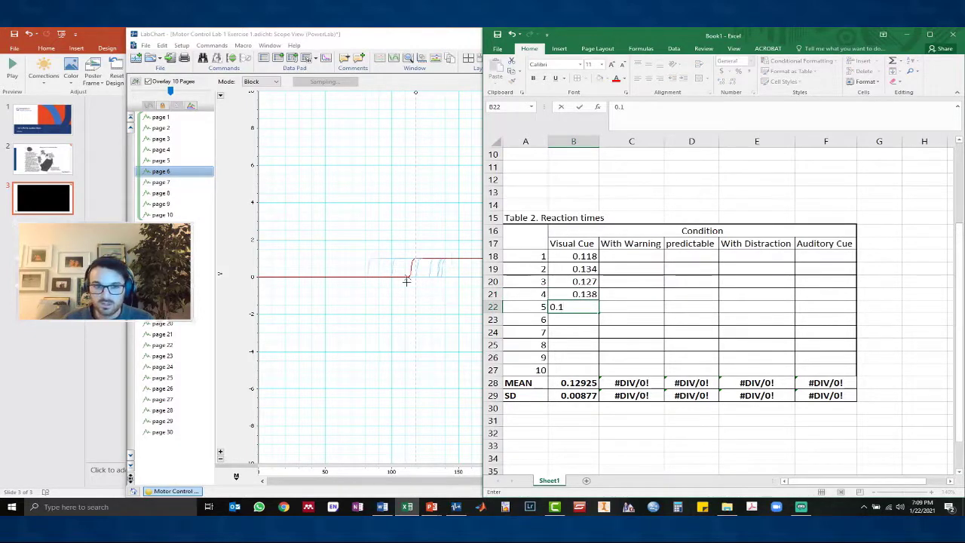
{"action": "left_click", "coordinate": [452, 315]}
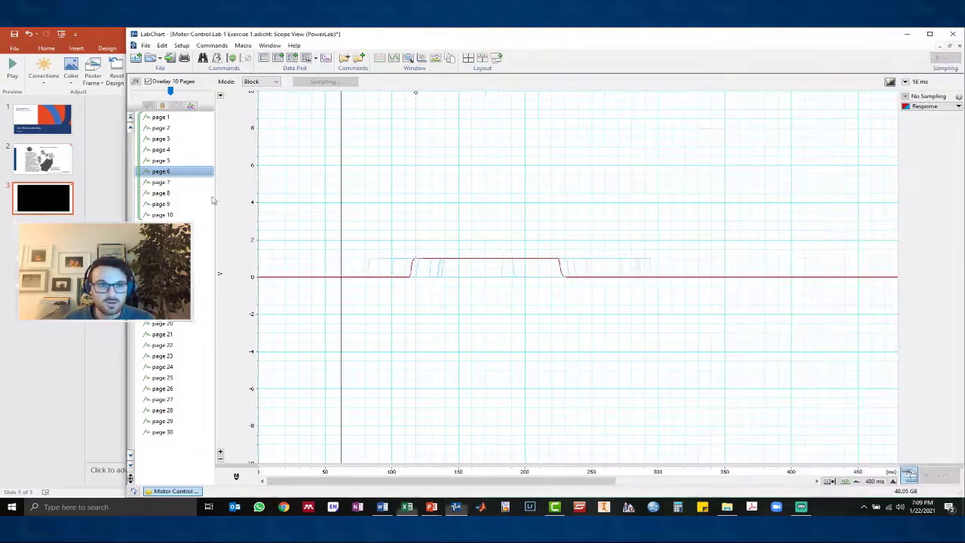
{"action": "key", "text": "Up"}
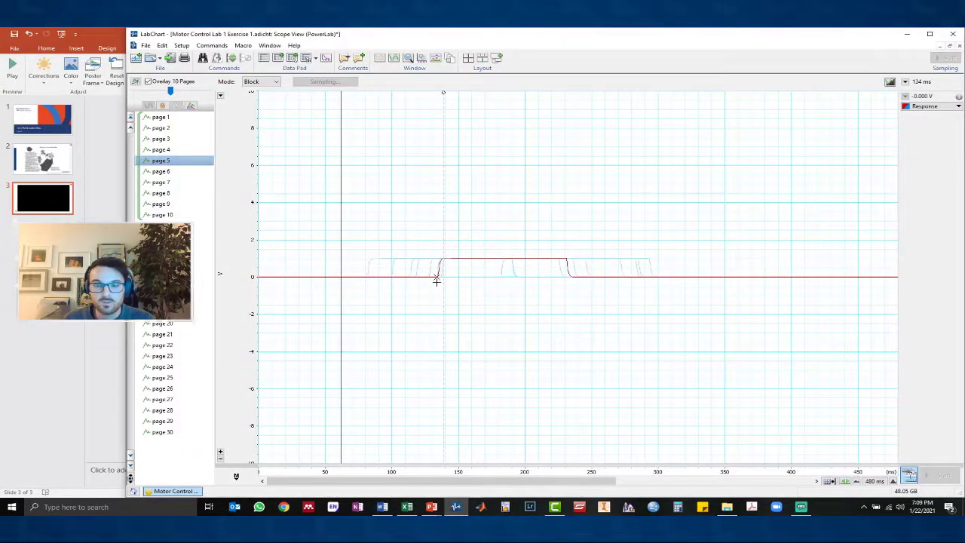
{"action": "key", "text": "Down"}
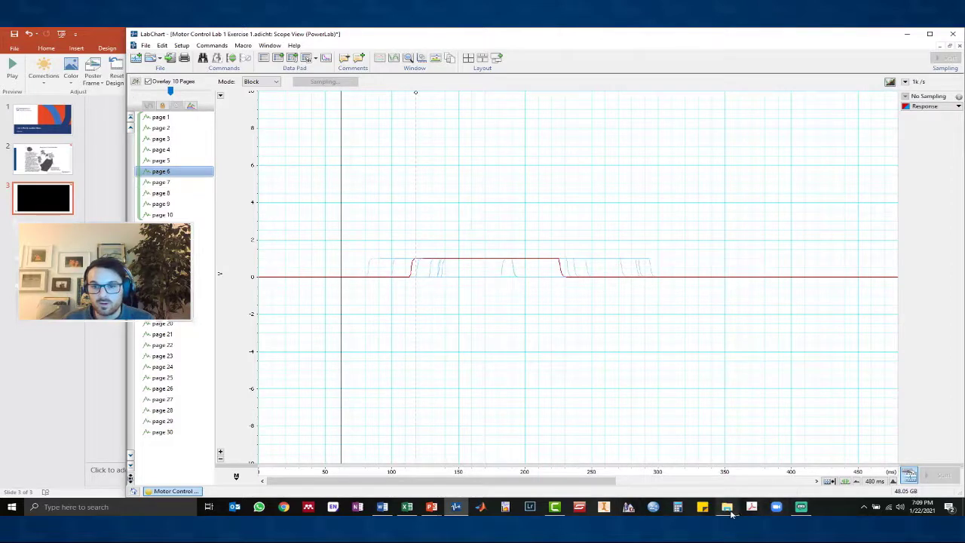
{"action": "mouse_move", "coordinate": [730, 510]}
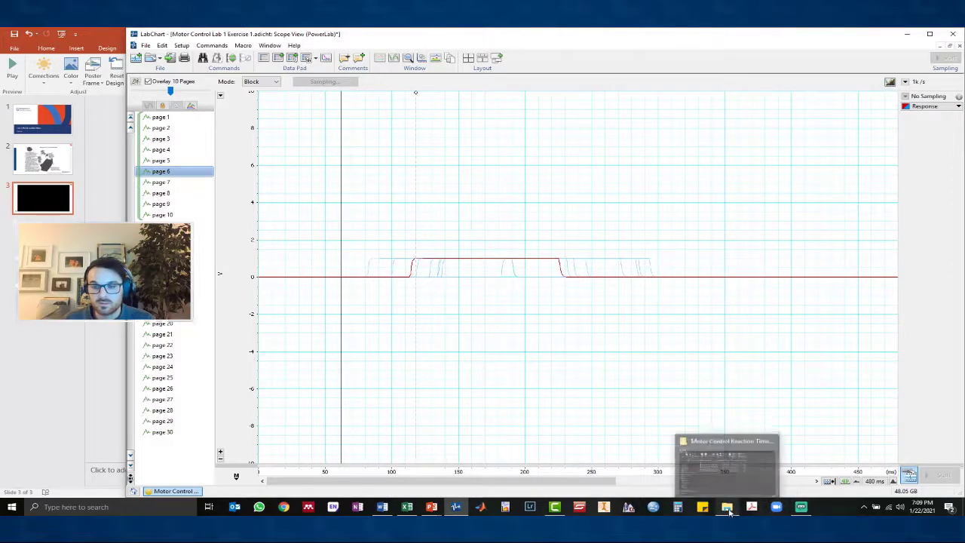
{"action": "left_click", "coordinate": [407, 506]}
{"action": "left_click", "coordinate": [574, 304]}
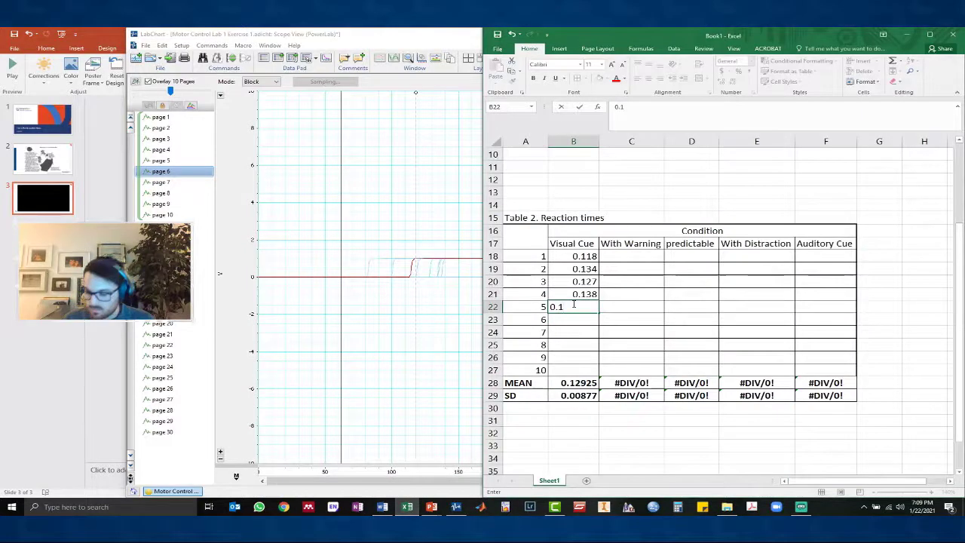
{"action": "type", "text": "34"}
{"action": "left_click", "coordinate": [583, 322]}
{"action": "type", "text": "0"}
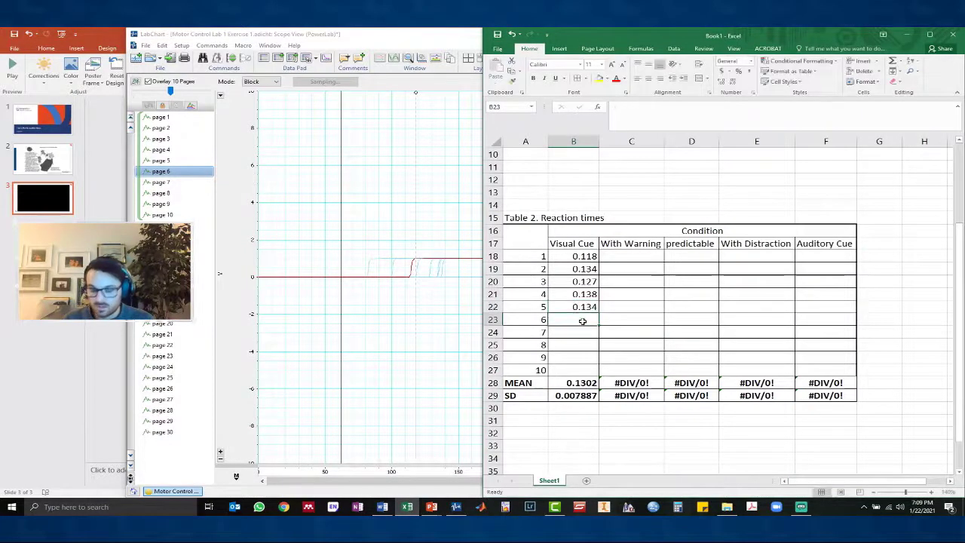
{"action": "type", "text": ".114"}
Step: Return to LabChart and read the response onset time on pages 7 to 9 in Scope View
{"action": "left_click", "coordinate": [416, 312]}
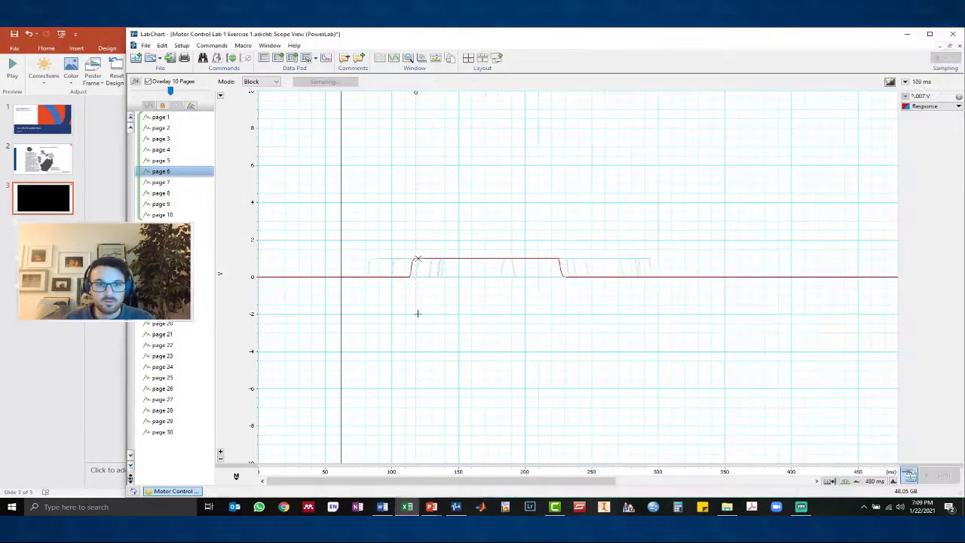
{"action": "left_click", "coordinate": [161, 183]}
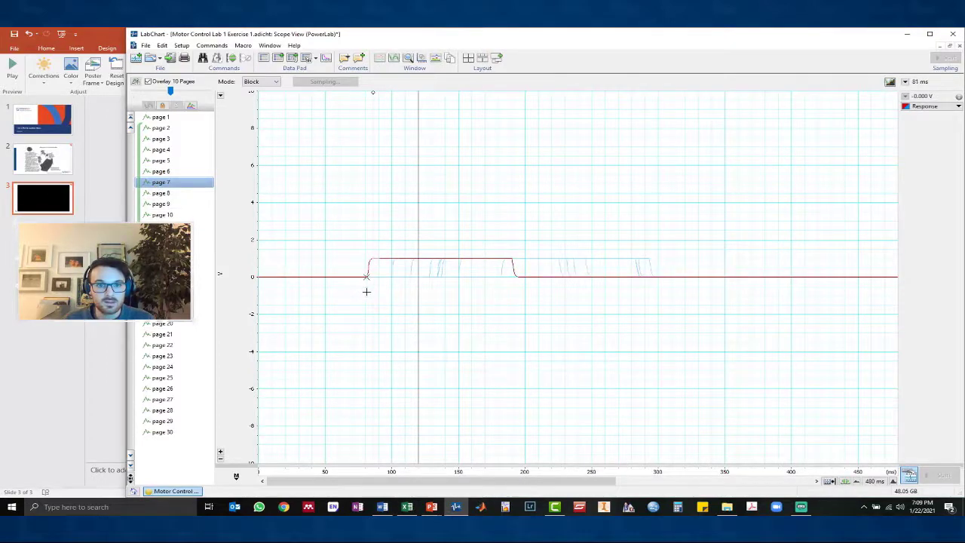
{"action": "key", "text": "Down"}
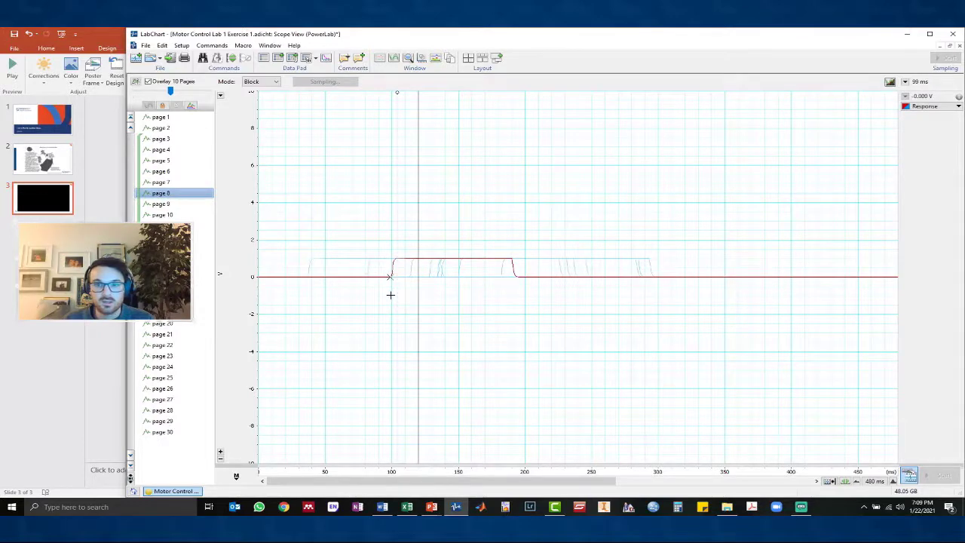
{"action": "key", "text": "Down"}
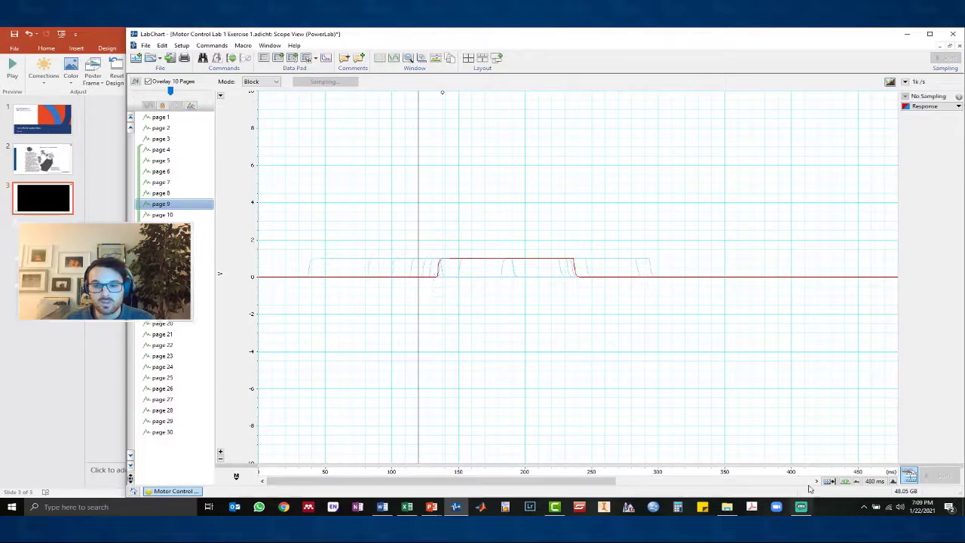
Step: Switch to Excel and enter the Visual Cue reaction times 0.081 for trial 7, 0.099 for trial 8 and 0.134 for trial 9
{"action": "left_click", "coordinate": [727, 507]}
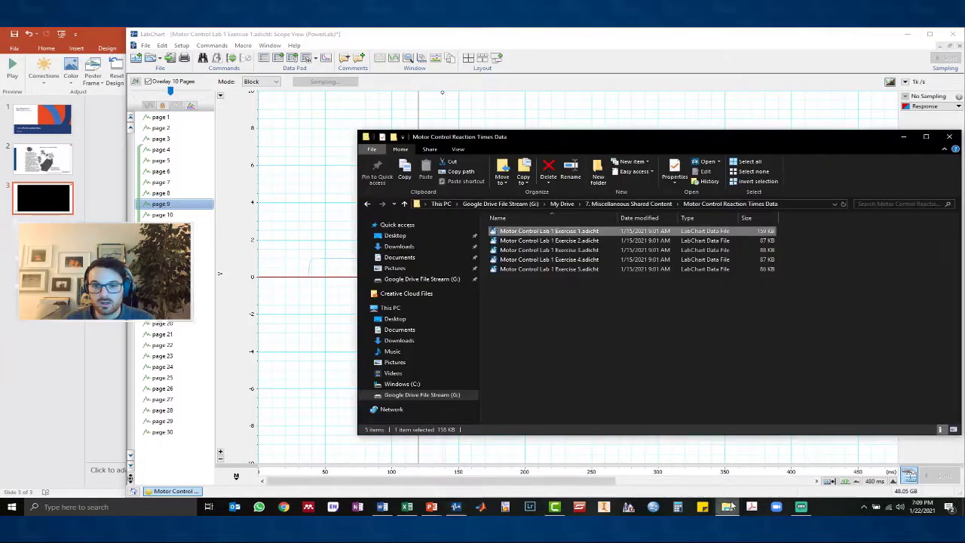
{"action": "left_click", "coordinate": [406, 507]}
{"action": "left_click", "coordinate": [565, 335]}
{"action": "type", "text": "0."}
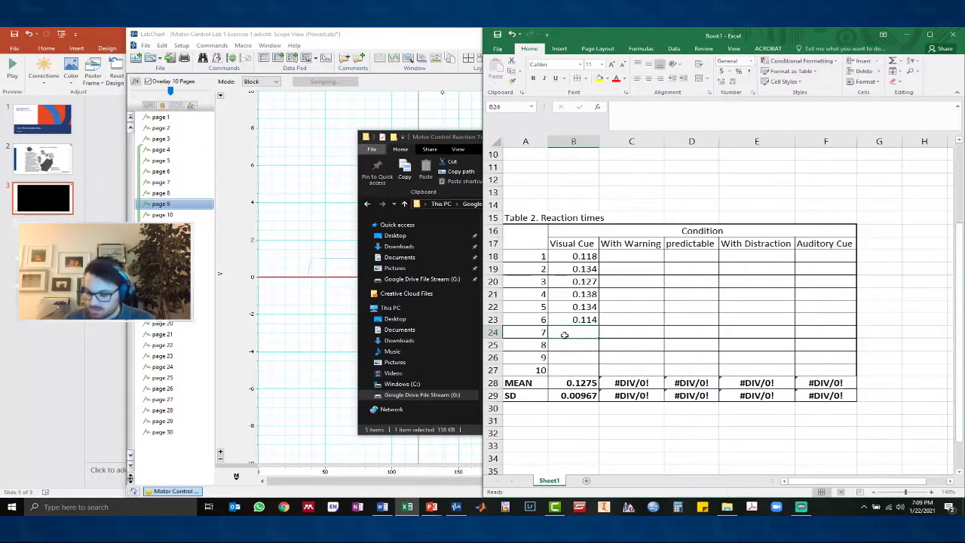
{"action": "type", "text": "0"}
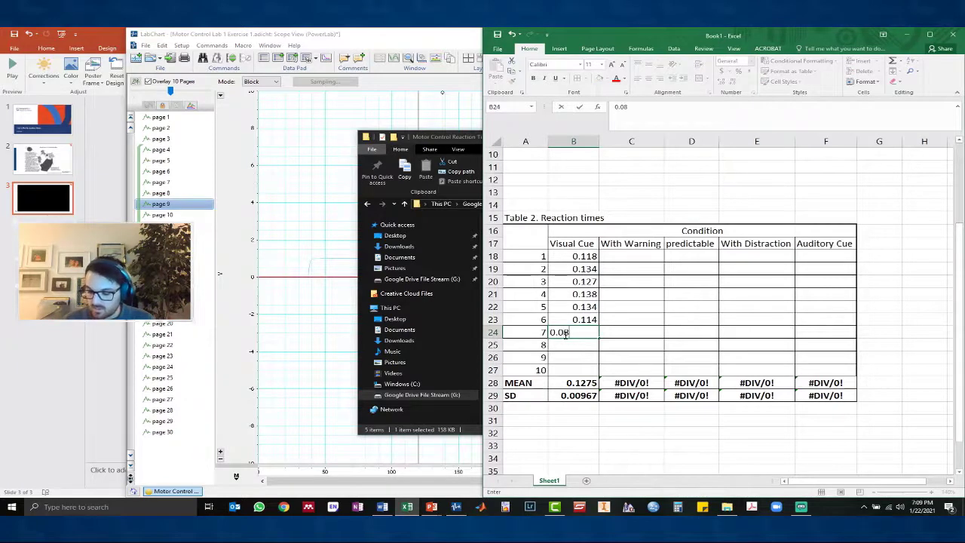
{"action": "key", "text": "Return"}
{"action": "type", "text": "0.09"}
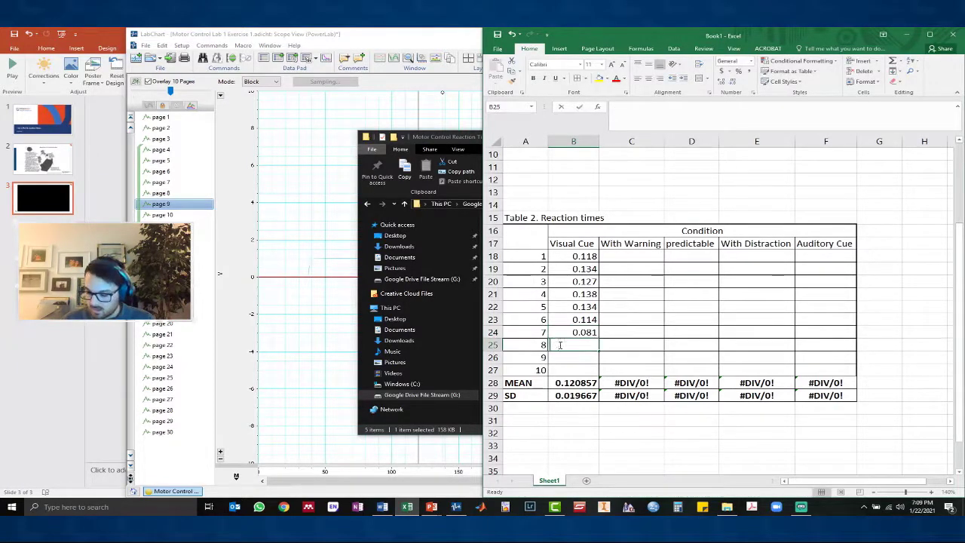
{"action": "type", "text": "9"}
{"action": "key", "text": "Return"}
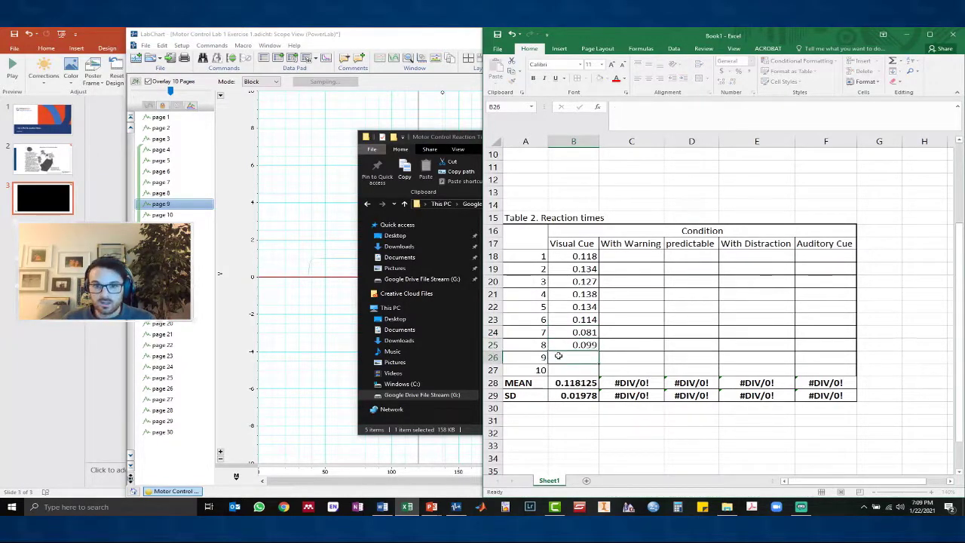
{"action": "type", "text": "0.134"}
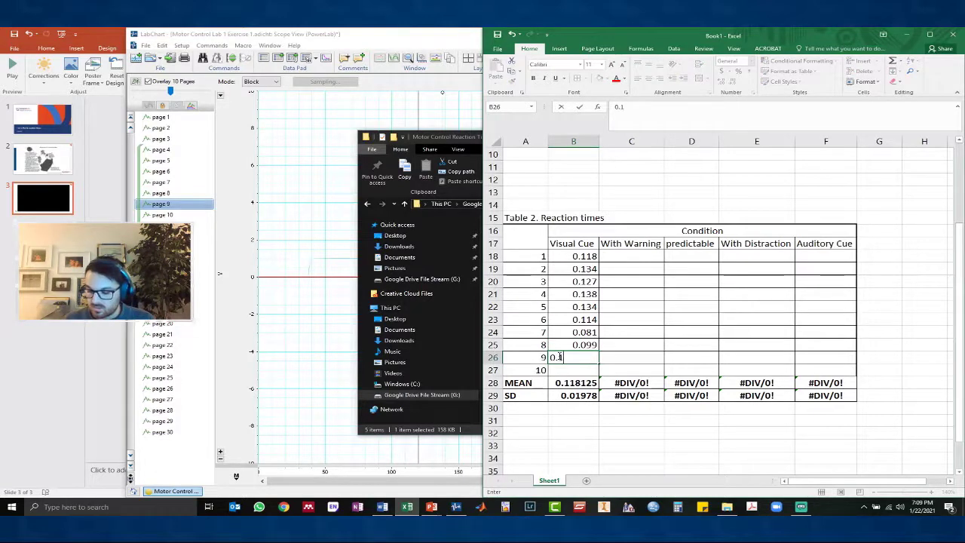
Step: Read the response onset time on page 10 in LabChart's Scope View and return to Excel
{"action": "left_click", "coordinate": [169, 215]}
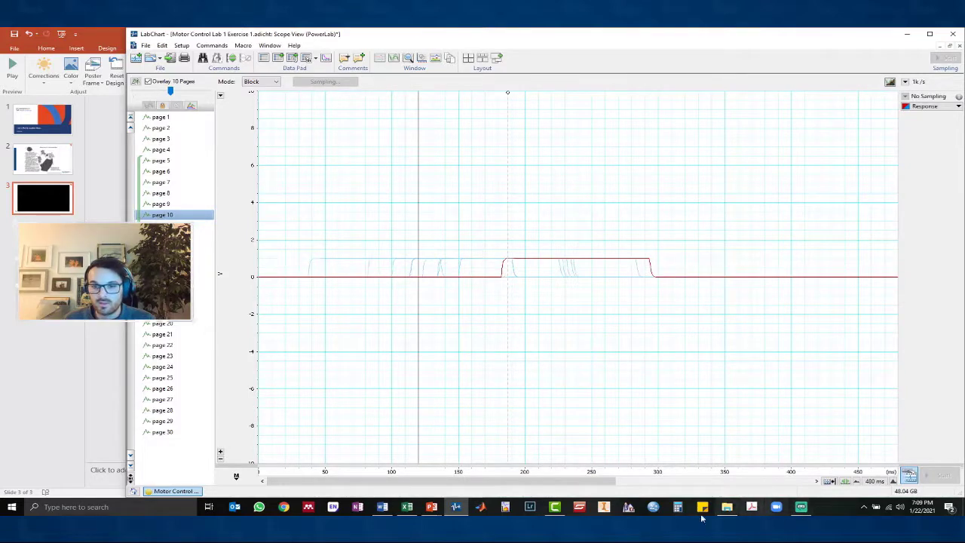
{"action": "left_click", "coordinate": [408, 506]}
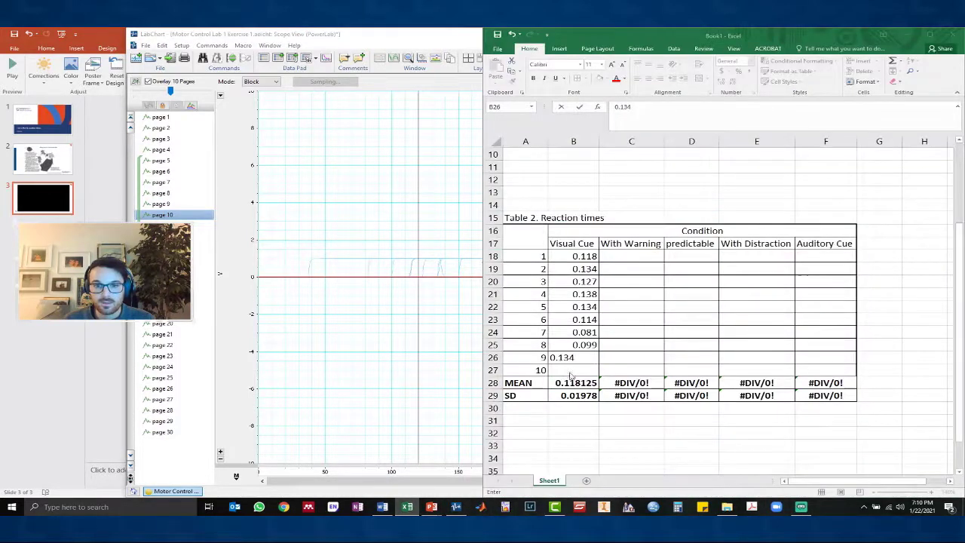
{"action": "key", "text": "BackSpace"}
{"action": "key", "text": "BackSpace"}
{"action": "key", "text": "BackSpace"}
{"action": "key", "text": "BackSpace"}
{"action": "key", "text": "BackSpace"}
{"action": "type", "text": "0."}
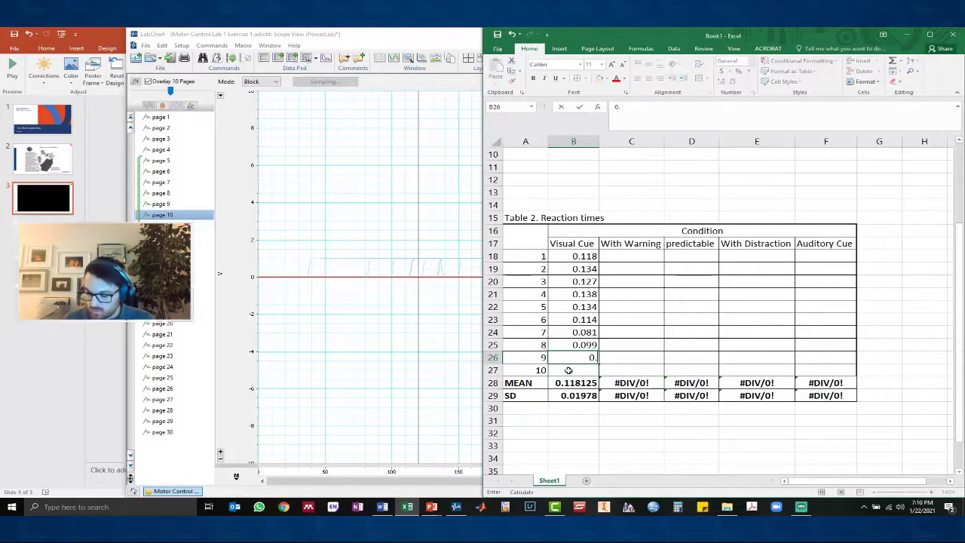
{"action": "type", "text": "183"}
{"action": "left_click", "coordinate": [588, 421]}
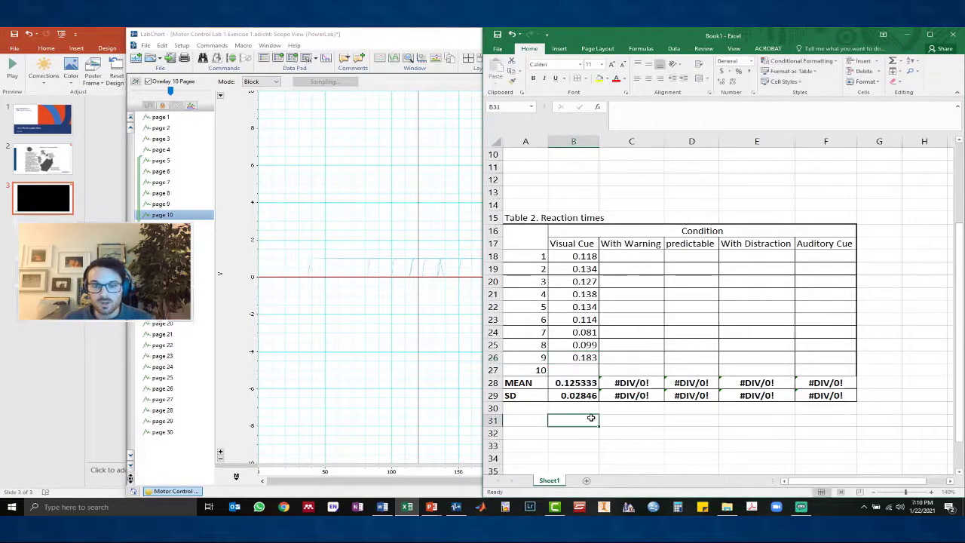
{"action": "left_click", "coordinate": [583, 385]}
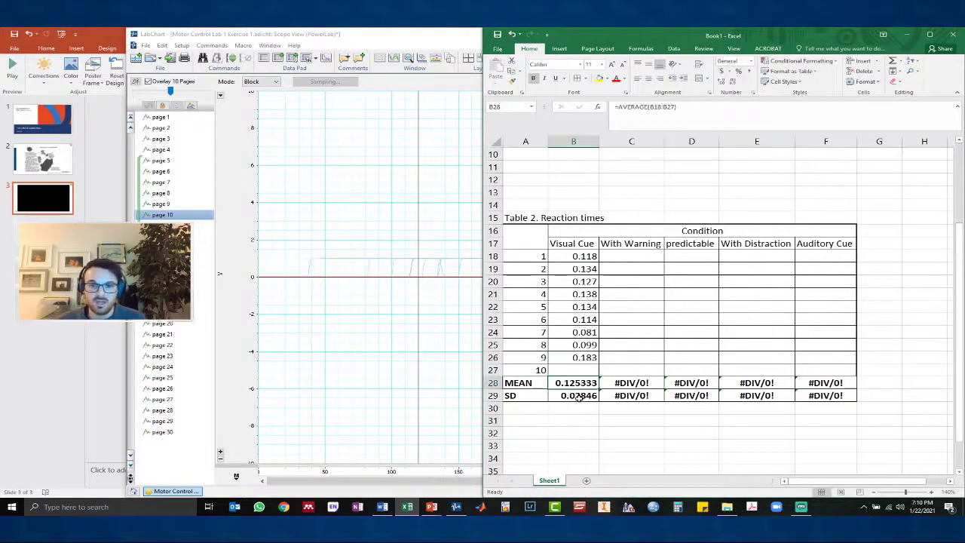
{"action": "left_click", "coordinate": [576, 359]}
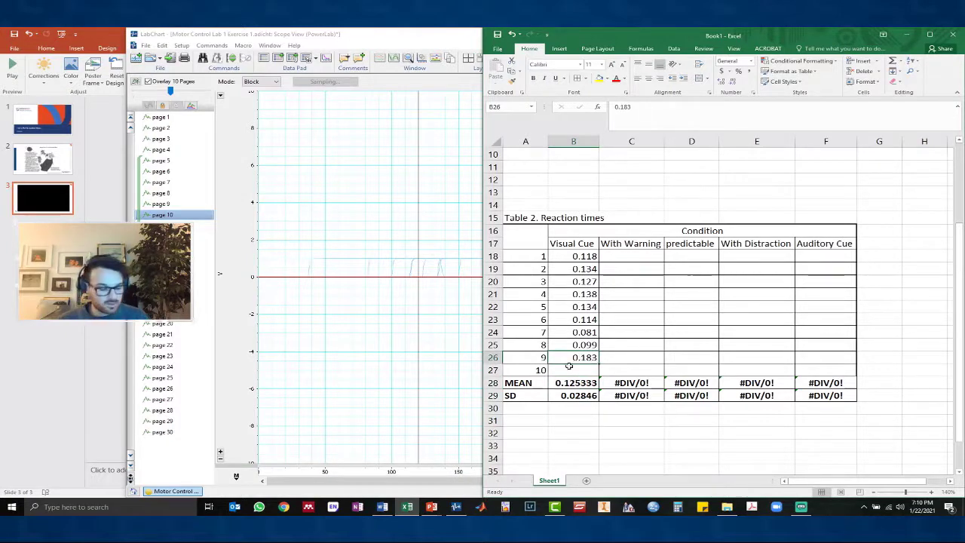
{"action": "key", "text": "ctrl+z"}
Step: Enter 0.183 as the Visual Cue reaction time for trial 10 in Table 2
{"action": "left_click", "coordinate": [578, 369]}
{"action": "type", "text": "0."}
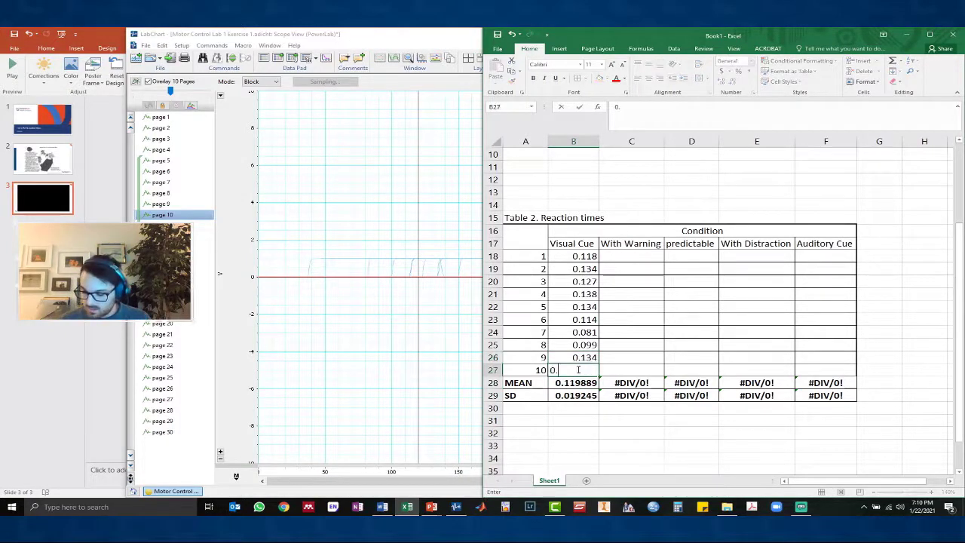
{"action": "type", "text": "183"}
{"action": "left_click", "coordinate": [585, 434]}
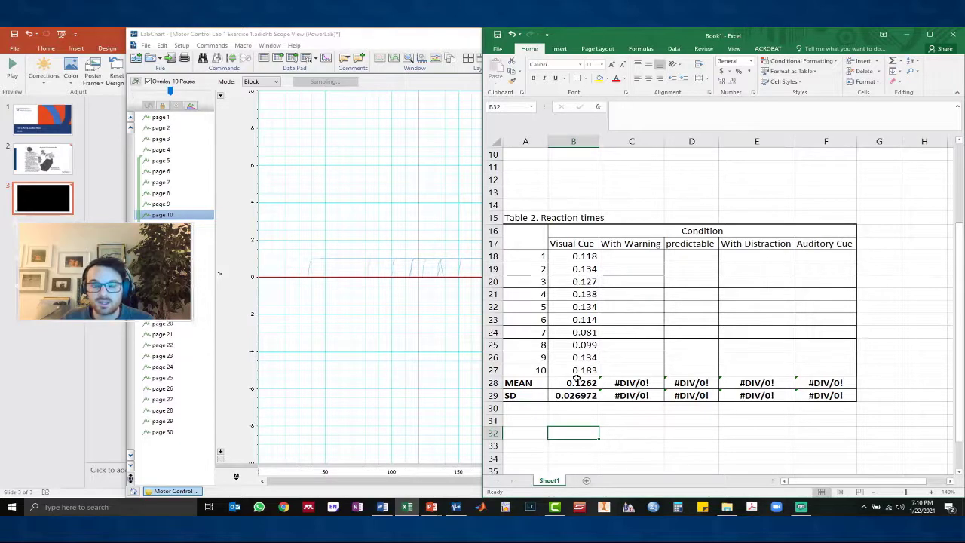
Step: Make the Visual Cue values for trials 10 and 7 bold to mark them as the slowest and fastest times
{"action": "left_click", "coordinate": [575, 370]}
{"action": "key", "text": "ctrl+b"}
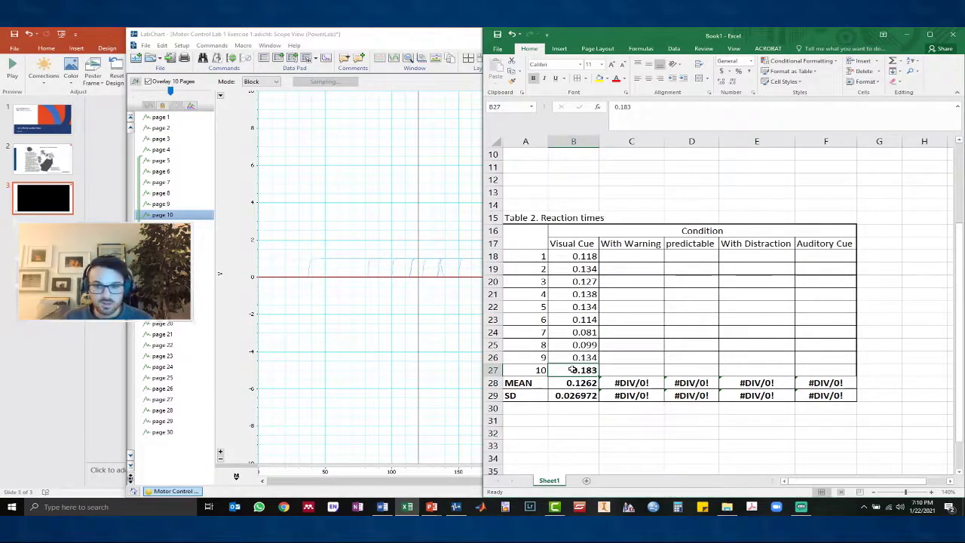
{"action": "left_click", "coordinate": [591, 333]}
{"action": "key", "text": "ctrl+b"}
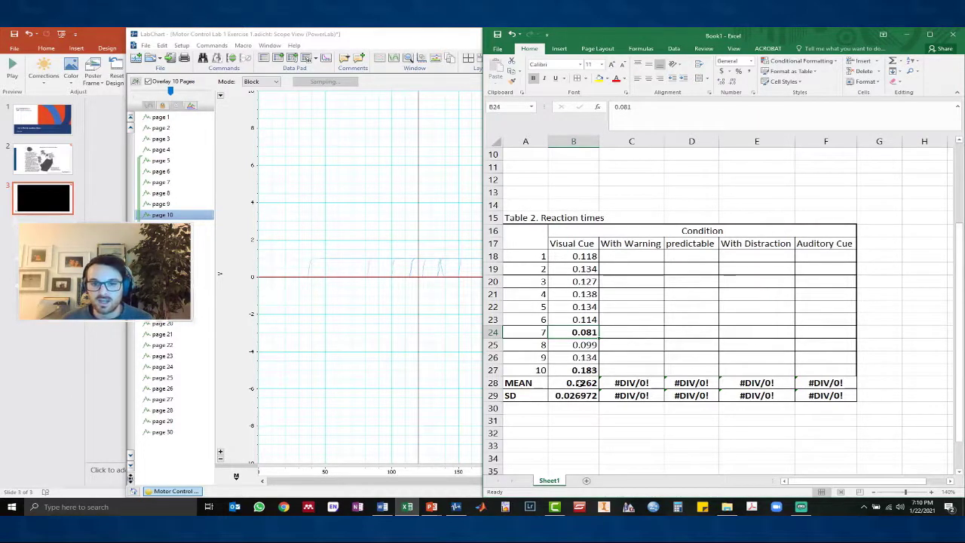
Step: Change the Visual Cue mean formula to =AVERAGE(B18:B23,B25:B26), leaving out the two bold values
{"action": "double_click", "coordinate": [578, 383]}
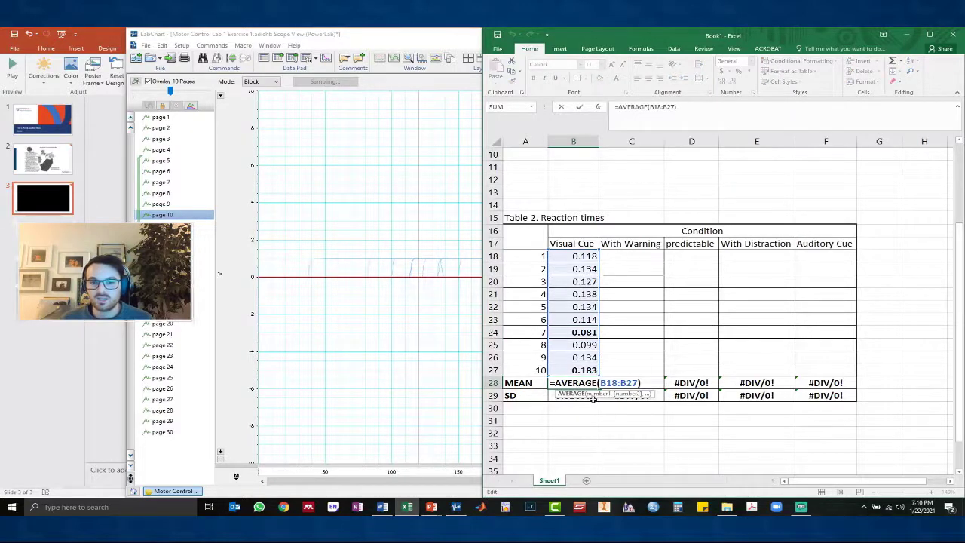
{"action": "left_click_drag", "start_coordinate": [601, 383], "coordinate": [639, 383]}
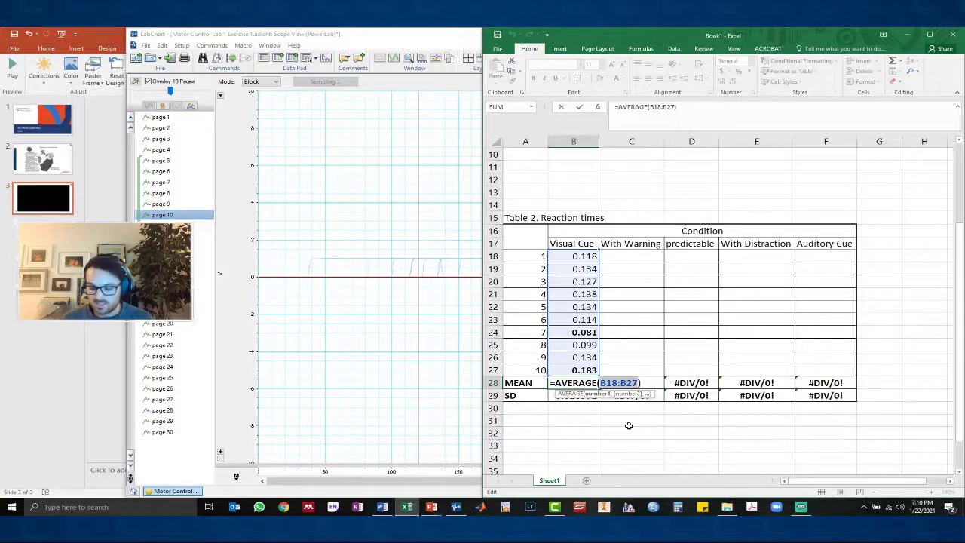
{"action": "key", "text": "BackSpace"}
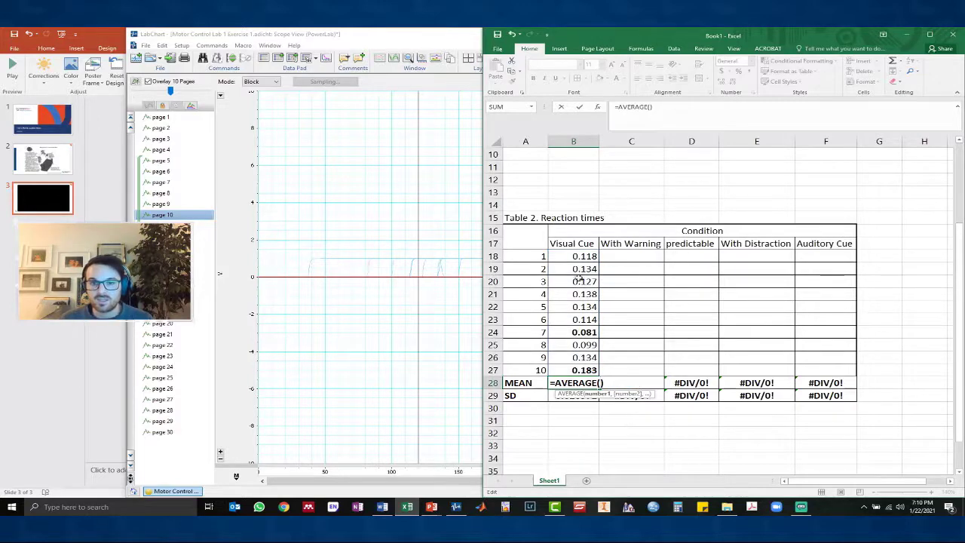
{"action": "left_click_drag", "start_coordinate": [581, 256], "coordinate": [584, 318]}
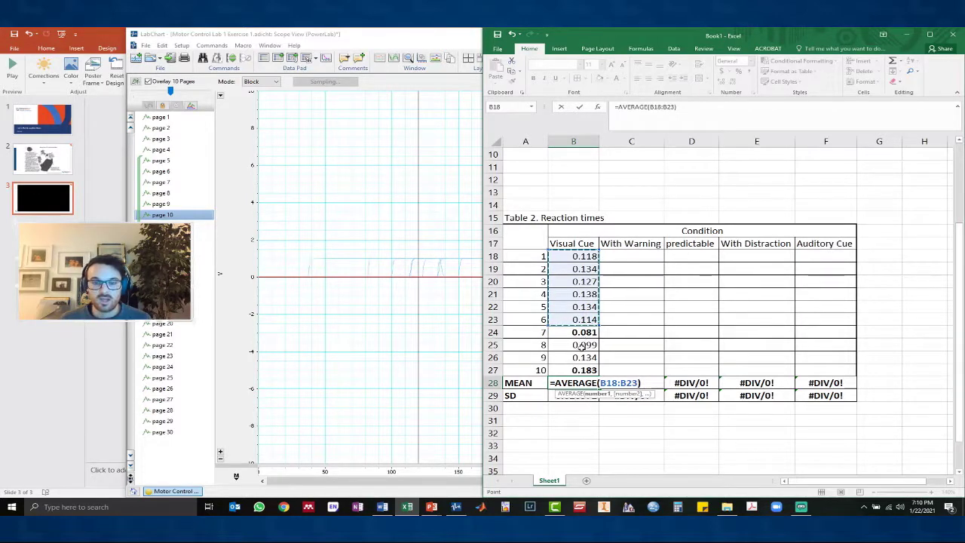
{"action": "type", "text": ","}
{"action": "left_click_drag", "start_coordinate": [584, 345], "coordinate": [584, 357]}
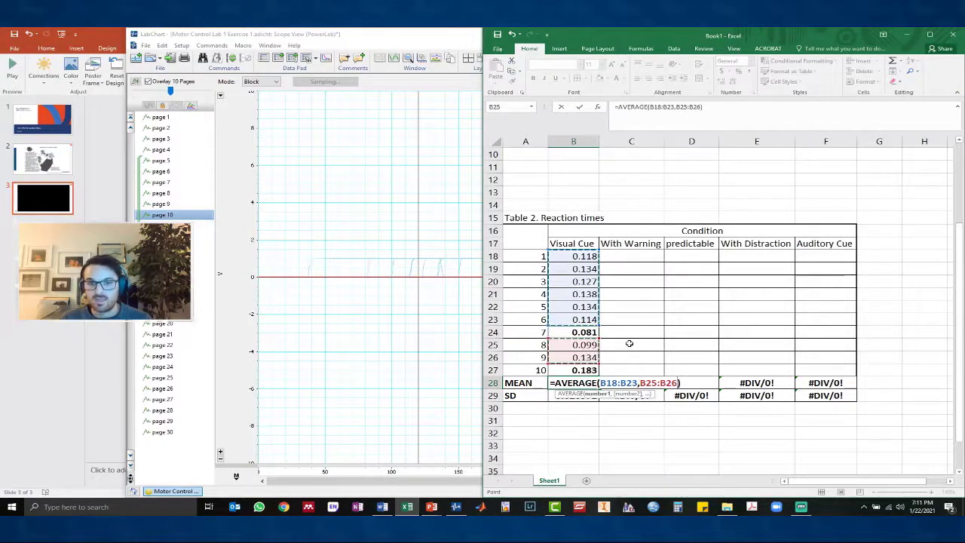
{"action": "key", "text": "Return"}
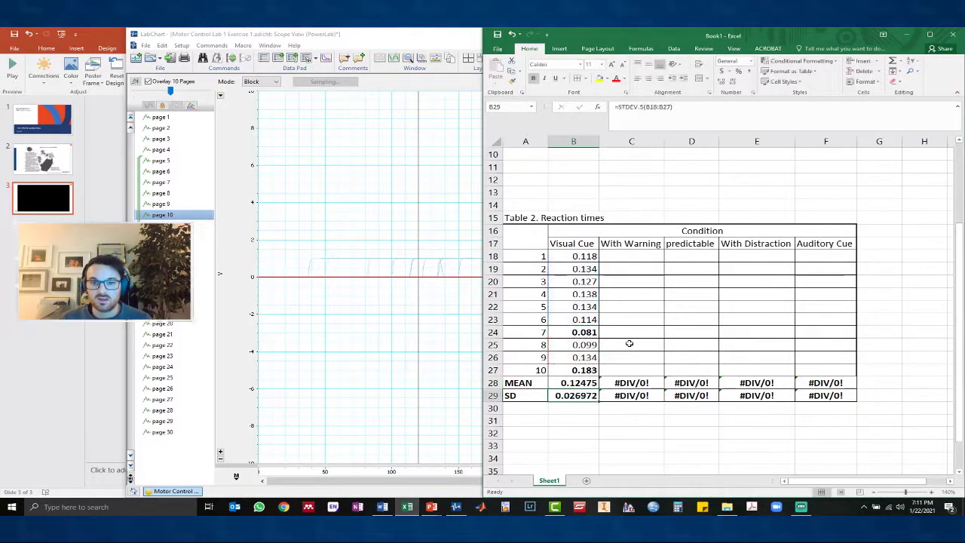
Step: Change the Visual Cue SD formula to =STDEV.S(B18:B23,B25:B26), leaving out the two bold values
{"action": "left_click", "coordinate": [583, 384]}
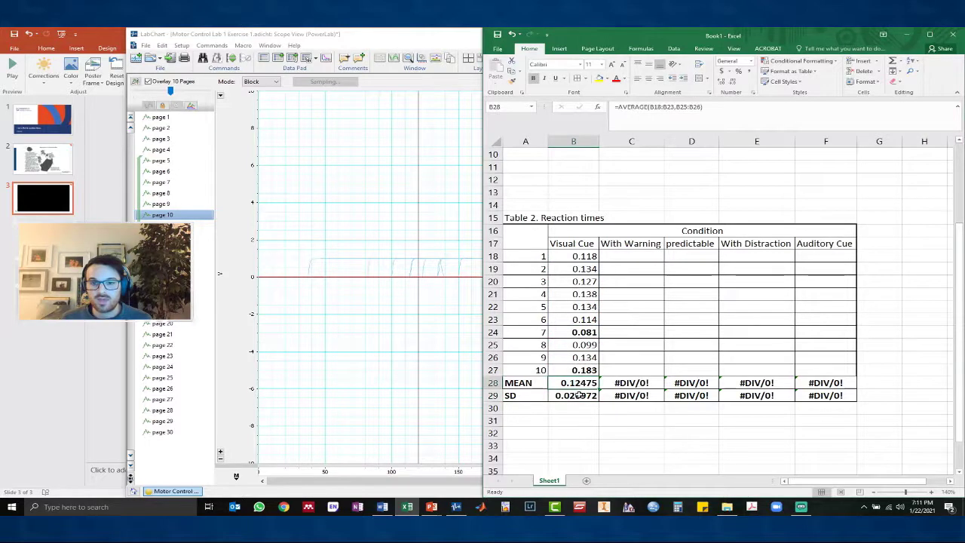
{"action": "left_click", "coordinate": [577, 395]}
{"action": "double_click", "coordinate": [577, 396]}
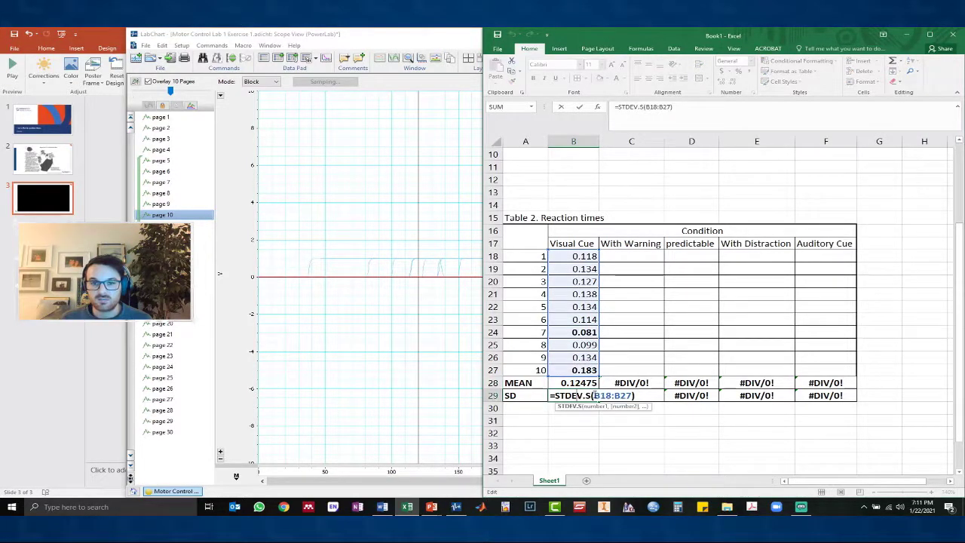
{"action": "left_click_drag", "start_coordinate": [595, 396], "coordinate": [631, 396]}
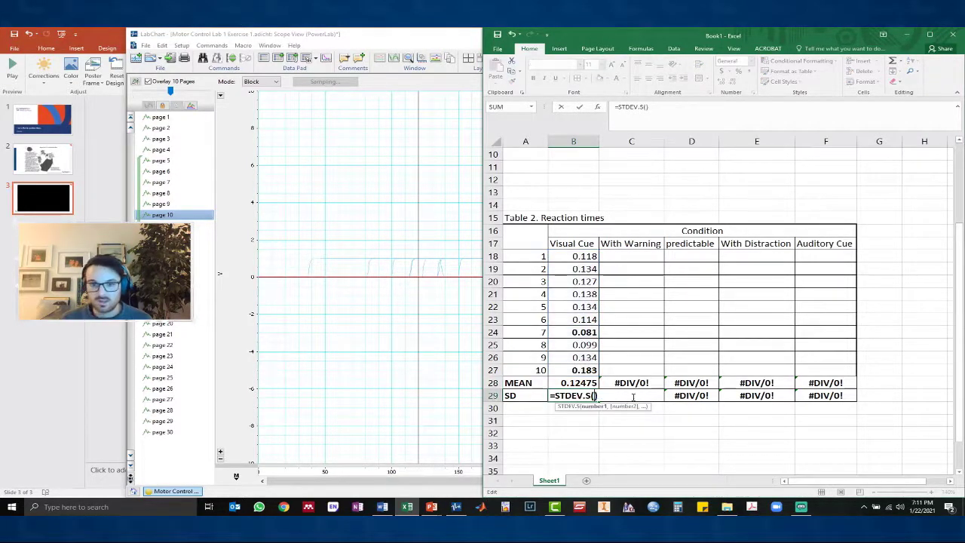
{"action": "left_click_drag", "start_coordinate": [584, 257], "coordinate": [583, 359]}
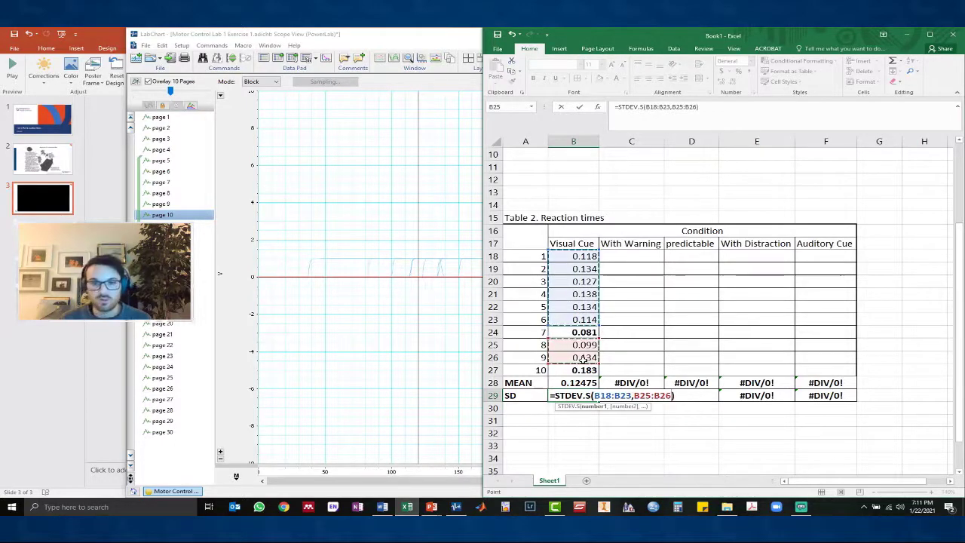
{"action": "key", "text": "Return"}
{"action": "double_click", "coordinate": [579, 383]}
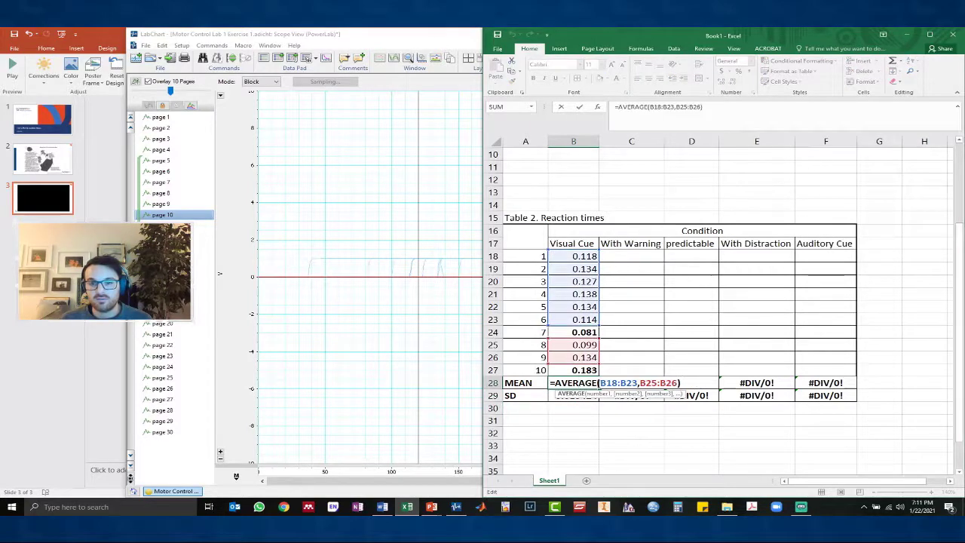
{"action": "left_click_drag", "start_coordinate": [601, 384], "coordinate": [624, 376]}
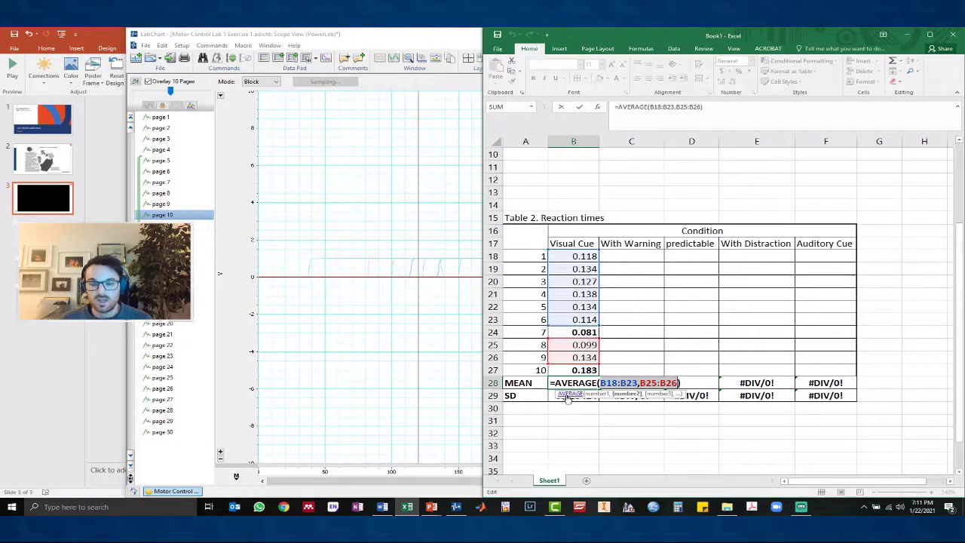
{"action": "left_click", "coordinate": [587, 332]}
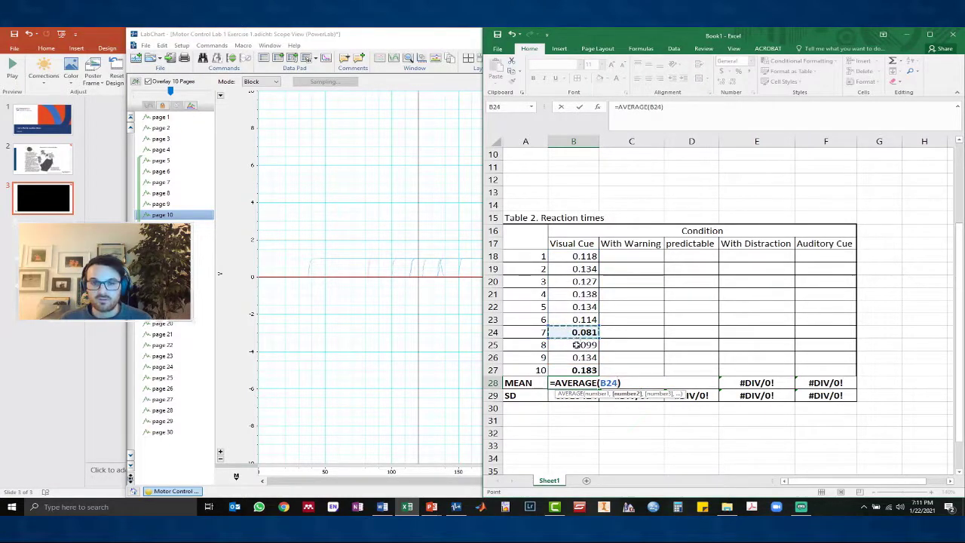
{"action": "key", "text": "Escape"}
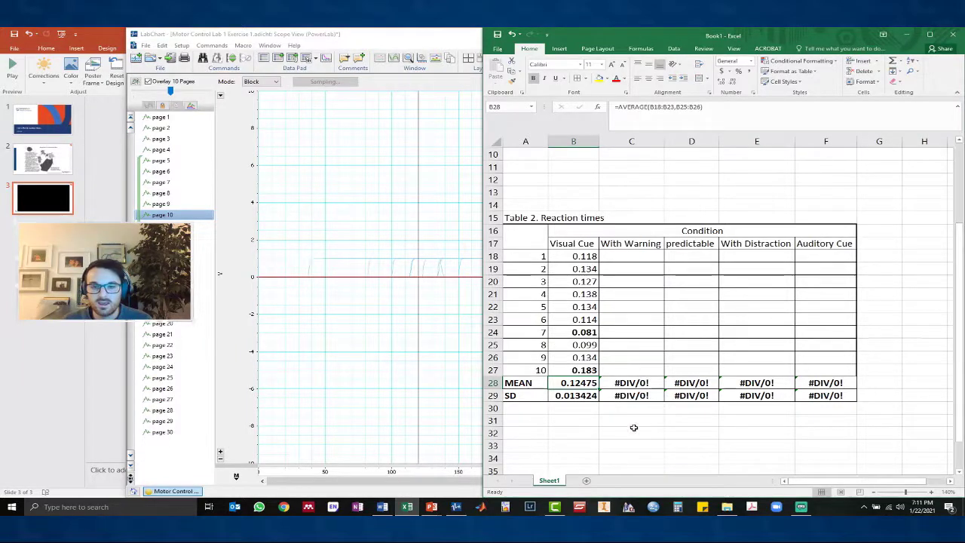
Step: Switch to LabChart and show the Exercise 1 recording in Chart View
{"action": "left_click", "coordinate": [480, 408]}
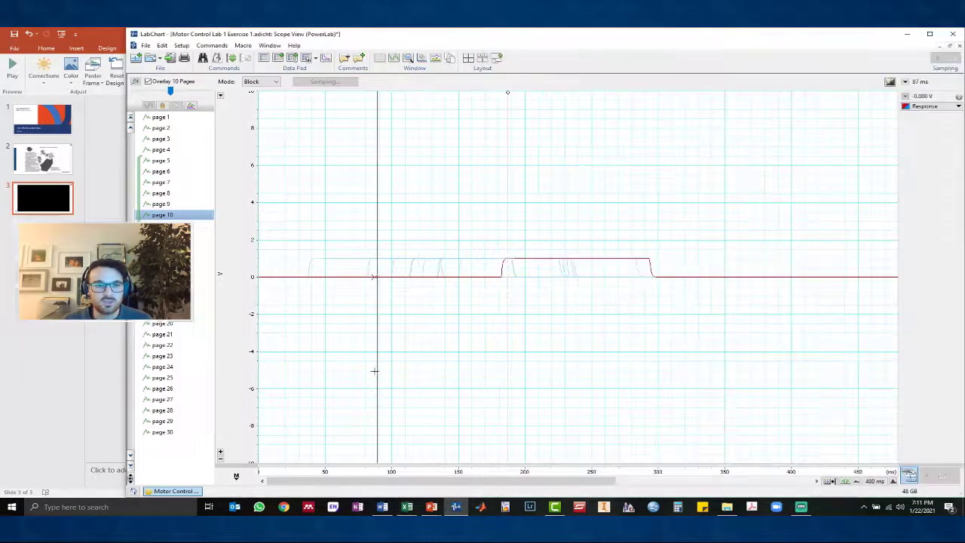
{"action": "left_click", "coordinate": [380, 60]}
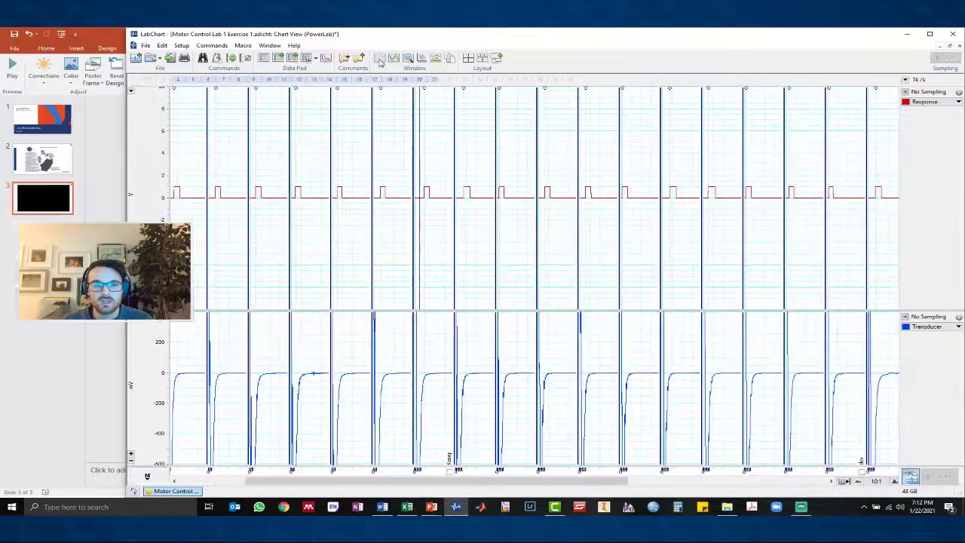